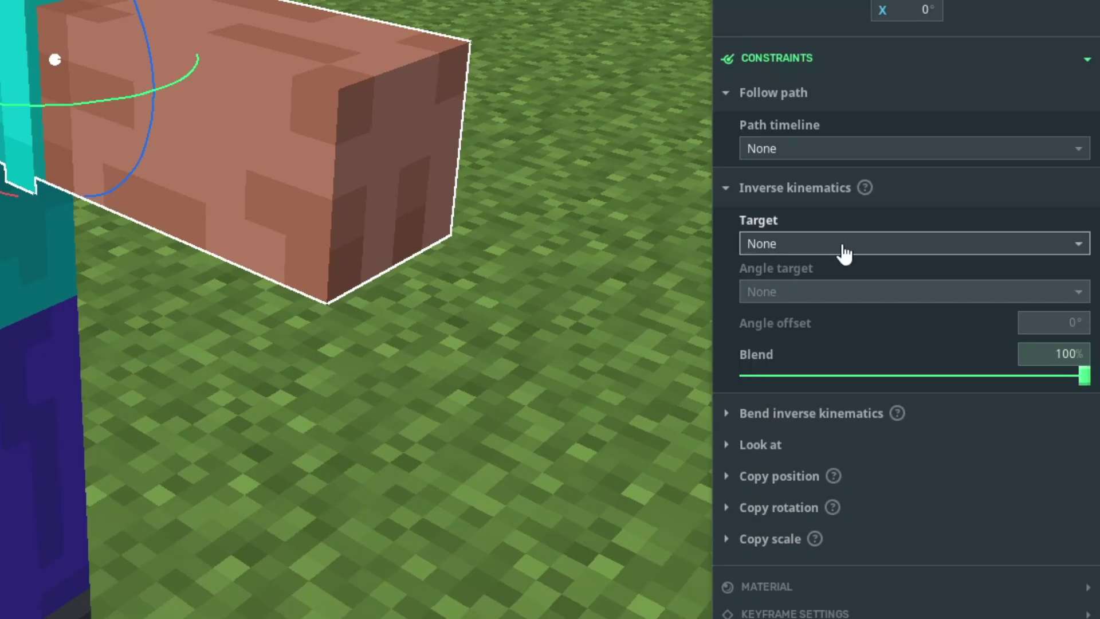
- Add a cube shape with no texture to the scene near the raised left arm
{"action": "mouse_move", "coordinate": [693, 144]}
{"action": "left_mouse_down"}
{"action": "mouse_move", "coordinate": [714, 127]}
{"action": "mouse_move", "coordinate": [704, 133]}
{"action": "left_mouse_up"}
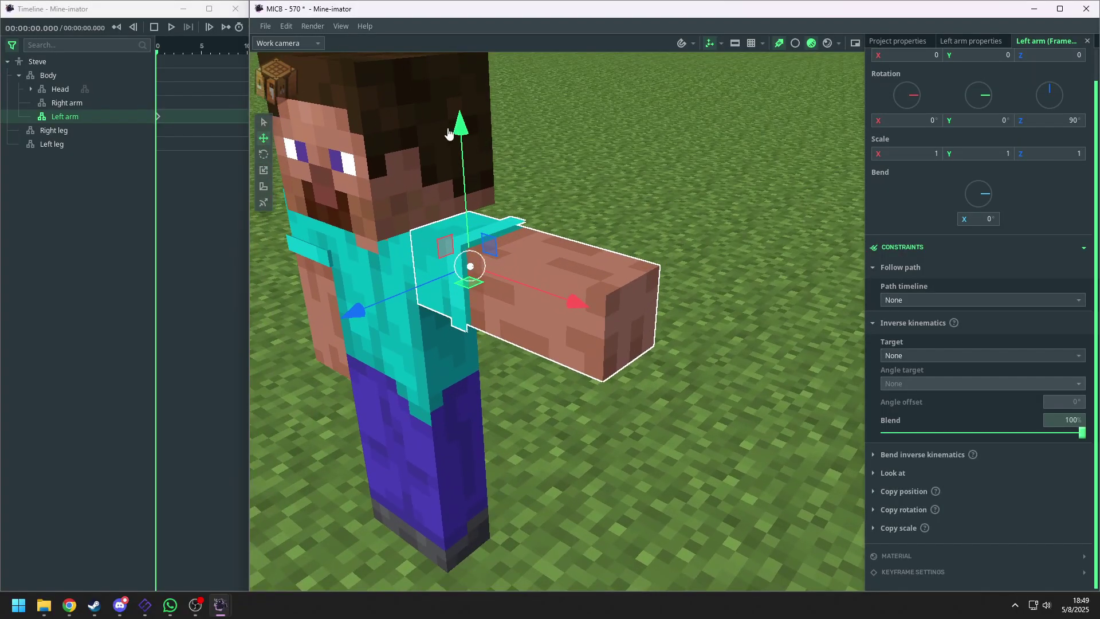
{"action": "left_click", "coordinate": [278, 83]}
{"action": "left_click", "coordinate": [356, 210]}
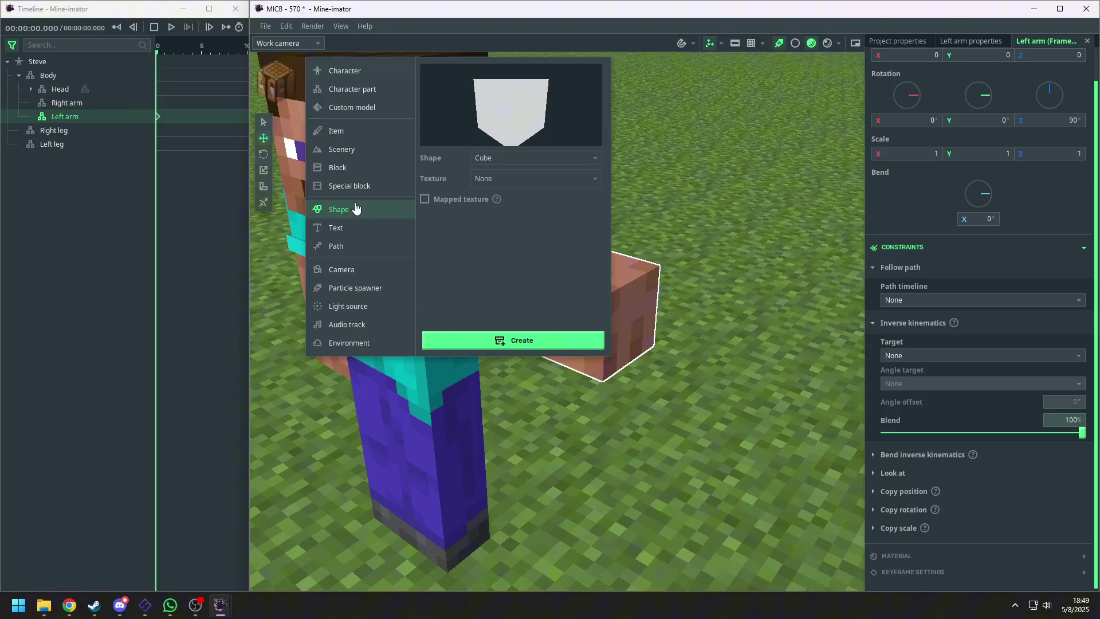
{"action": "left_click", "coordinate": [565, 345]}
{"action": "left_click", "coordinate": [680, 274]}
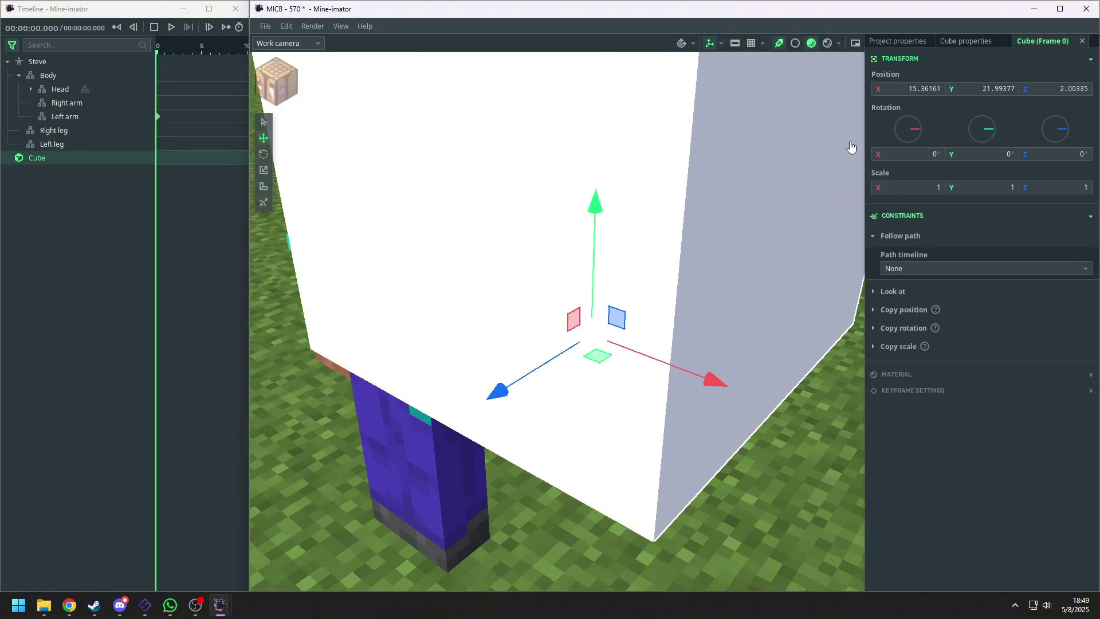
- Enable a custom rotation point for the cube and set its Y value to 0
{"action": "left_click", "coordinate": [1086, 77]}
{"action": "left_click", "coordinate": [967, 41]}
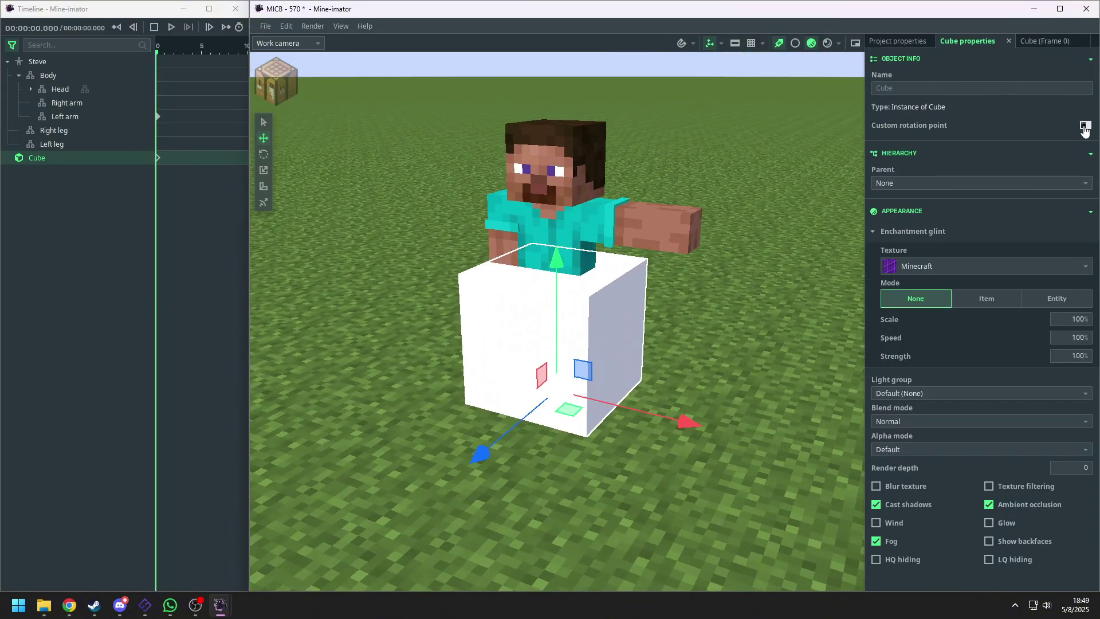
{"action": "left_click", "coordinate": [1080, 125]}
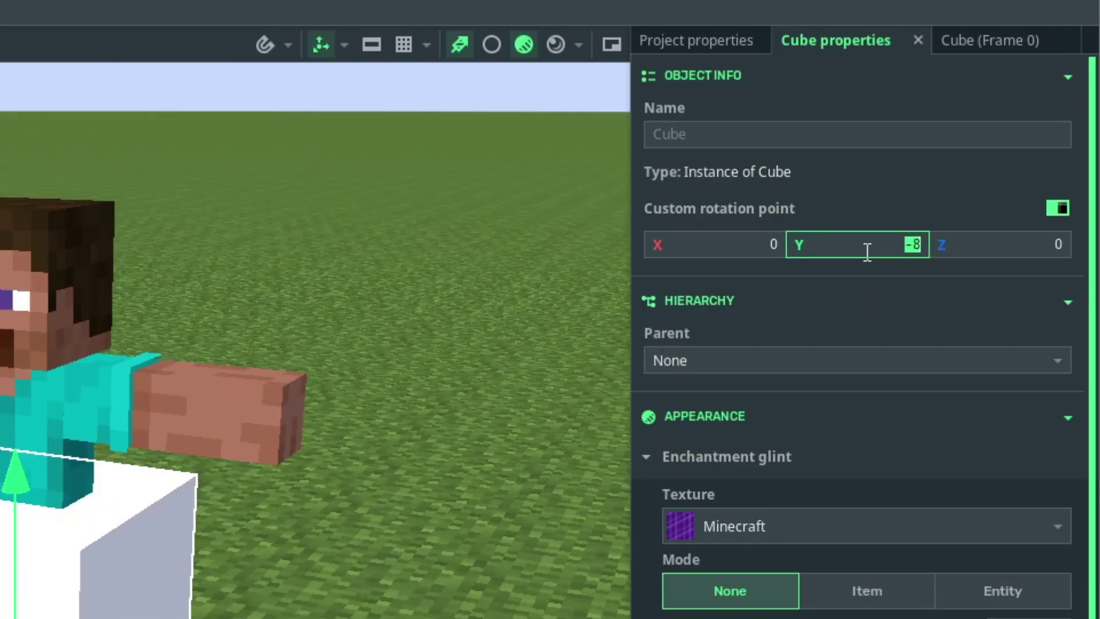
{"action": "type", "text": "0"}
{"action": "key", "text": "Return"}
- Scale the cube down to a small block and place it at the end of the left arm
{"action": "mouse_move", "coordinate": [83, 525]}
{"action": "left_mouse_down"}
{"action": "mouse_move", "coordinate": [86, 550]}
{"action": "mouse_move", "coordinate": [103, 525]}
{"action": "mouse_move", "coordinate": [82, 526]}
{"action": "left_mouse_up"}
{"action": "left_click_drag", "start_coordinate": [640, 316], "coordinate": [589, 358]}
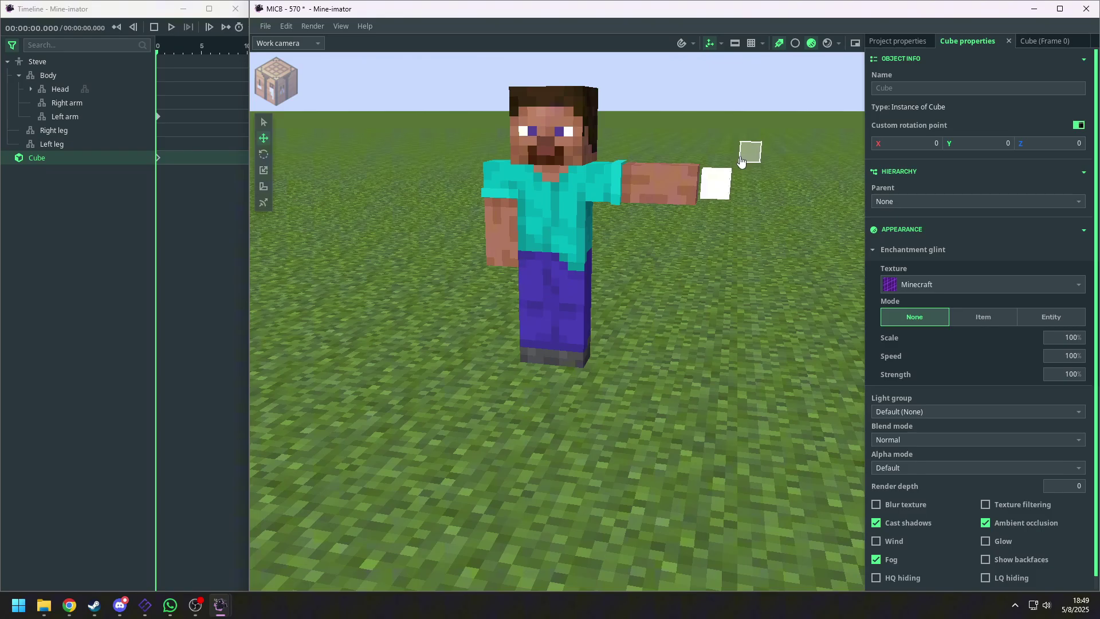
{"action": "left_click_drag", "start_coordinate": [740, 241], "coordinate": [711, 275]}
{"action": "scroll", "coordinate": [711, 275], "scroll_direction": "up", "scroll_amount": 5}
- Give the cube a yellow-orange blend color and set its opacity to 48%
{"action": "left_click", "coordinate": [1040, 44]}
{"action": "scroll", "coordinate": [974, 275], "scroll_direction": "down", "scroll_amount": 4}
{"action": "left_click", "coordinate": [932, 283]}
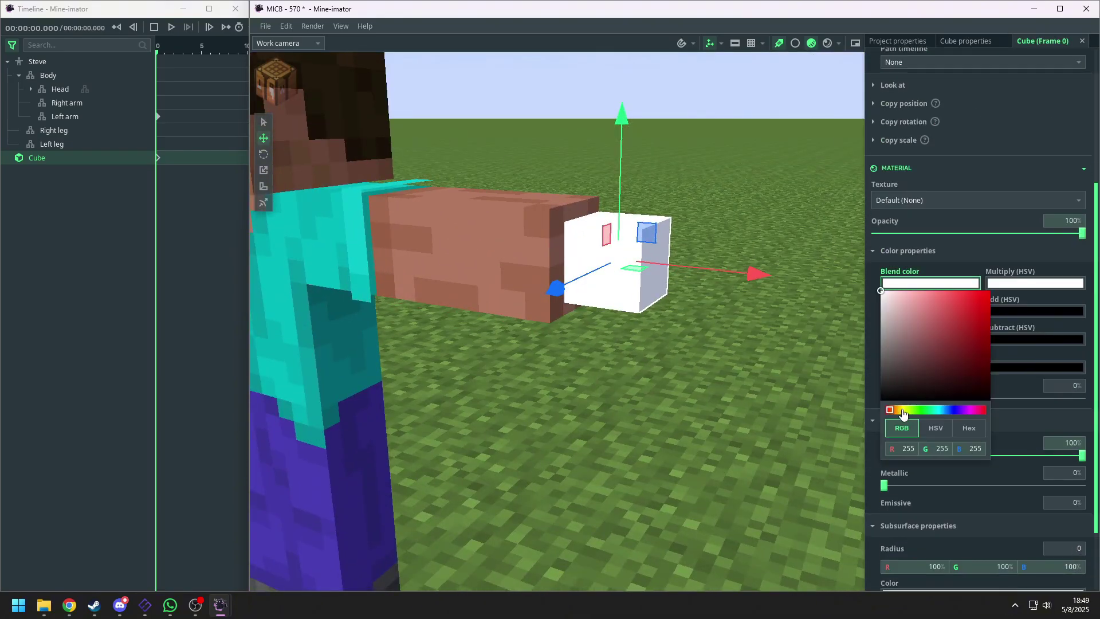
{"action": "left_click", "coordinate": [903, 409]}
{"action": "left_click", "coordinate": [952, 315]}
{"action": "left_click_drag", "start_coordinate": [1082, 233], "coordinate": [976, 235]}
{"action": "left_click", "coordinate": [936, 287]}
{"action": "left_click", "coordinate": [957, 304]}
- Flatten the cube along its X axis into a thin plate beside the left hand
{"action": "left_click_drag", "start_coordinate": [740, 320], "coordinate": [716, 355]}
{"action": "left_click", "coordinate": [264, 170]}
{"action": "left_click_drag", "start_coordinate": [670, 272], "coordinate": [633, 269]}
{"action": "left_click", "coordinate": [716, 344]}
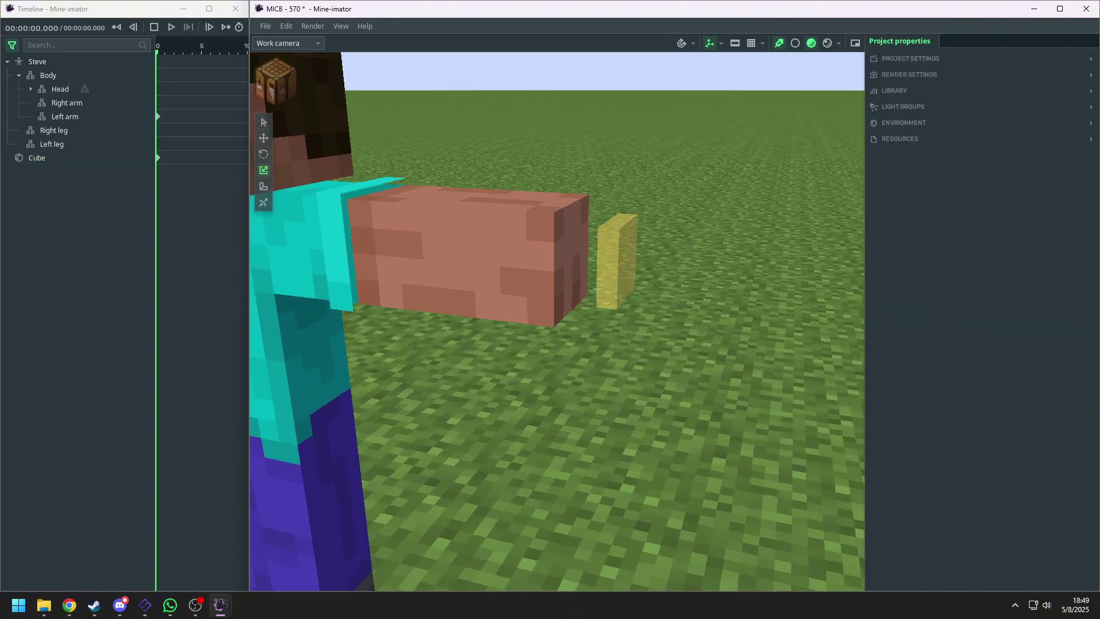
- Set the left arm's inverse kinematics target to the cube
{"action": "left_click_drag", "start_coordinate": [550, 270], "coordinate": [528, 240]}
{"action": "left_click", "coordinate": [493, 235]}
{"action": "left_click", "coordinate": [519, 245]}
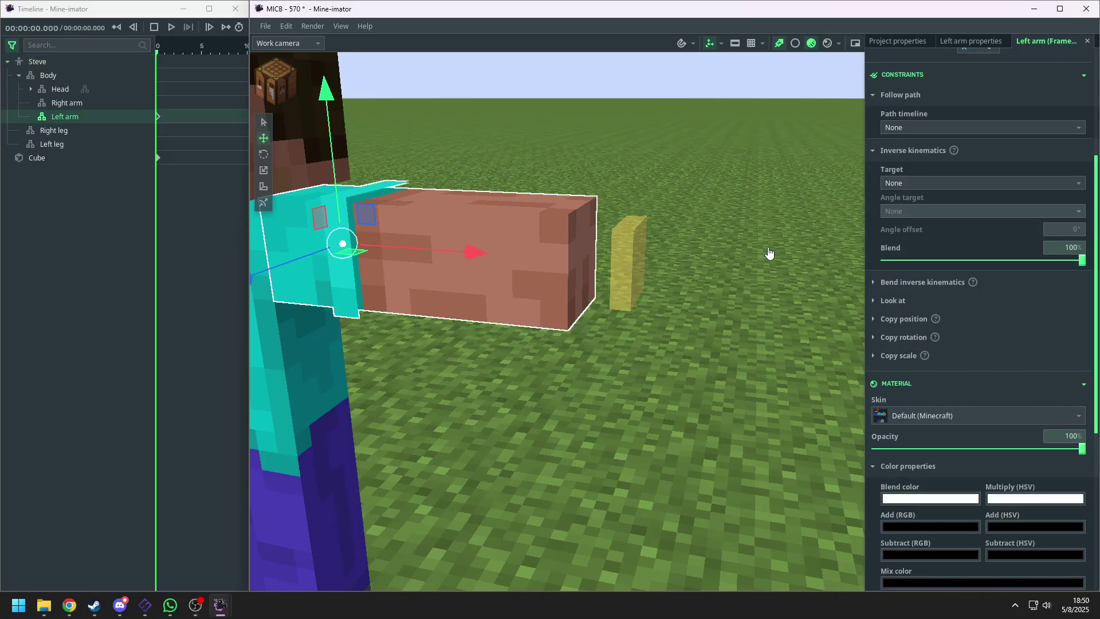
{"action": "left_click", "coordinate": [949, 185]}
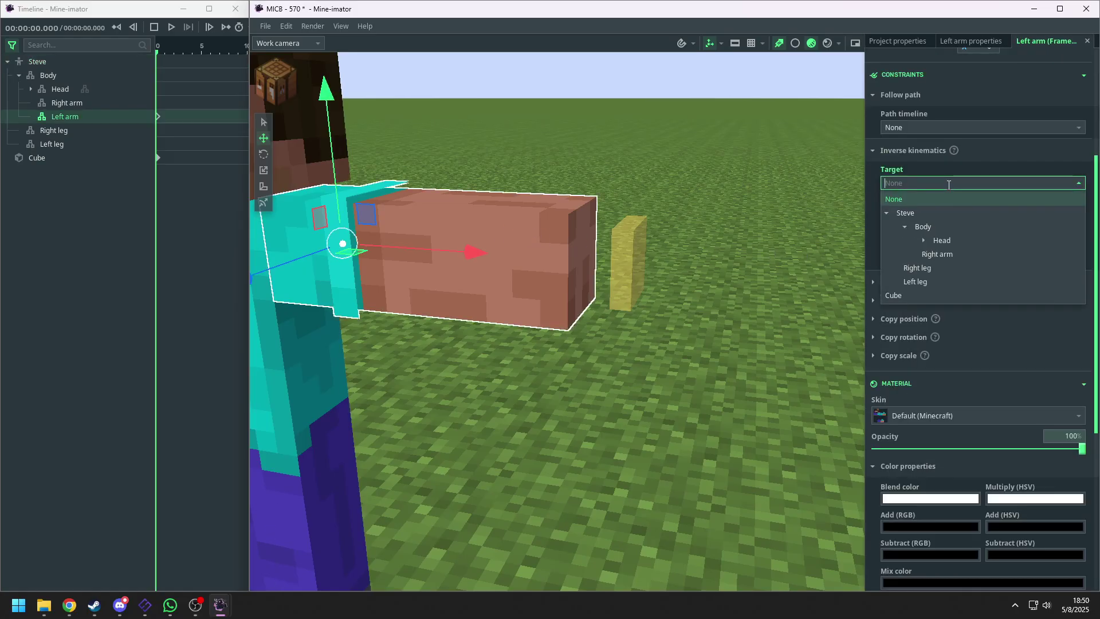
{"action": "left_click", "coordinate": [911, 295]}
- Move the cube toward the shoulder and back out along X to test the arm's inverse kinematics
{"action": "left_click", "coordinate": [636, 263]}
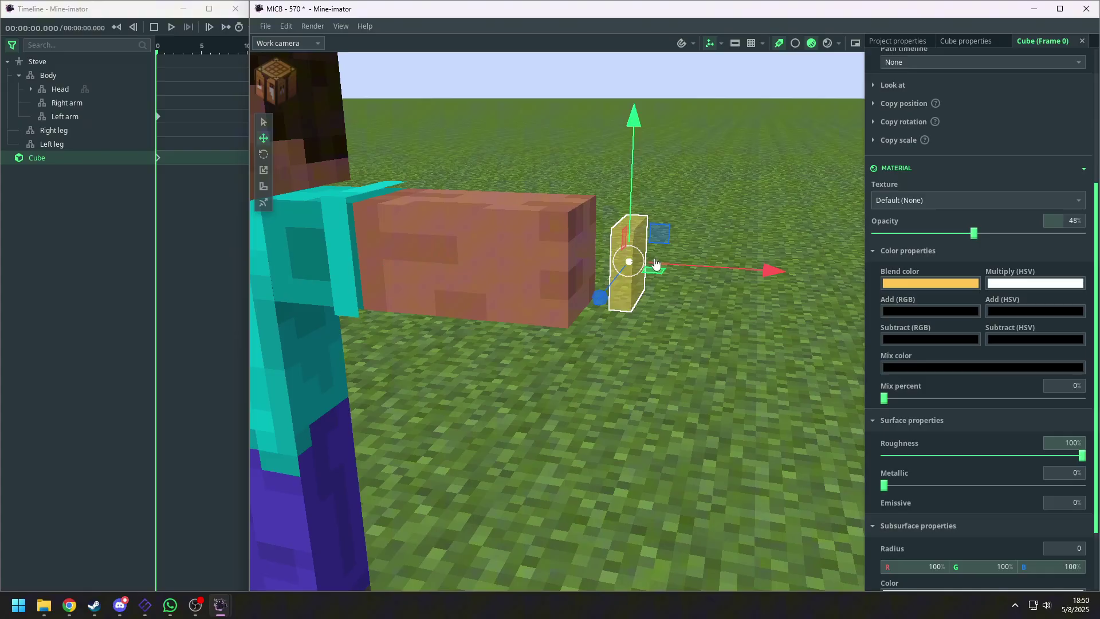
{"action": "left_click_drag", "start_coordinate": [657, 274], "coordinate": [557, 246]}
{"action": "left_click_drag", "start_coordinate": [584, 252], "coordinate": [679, 266]}
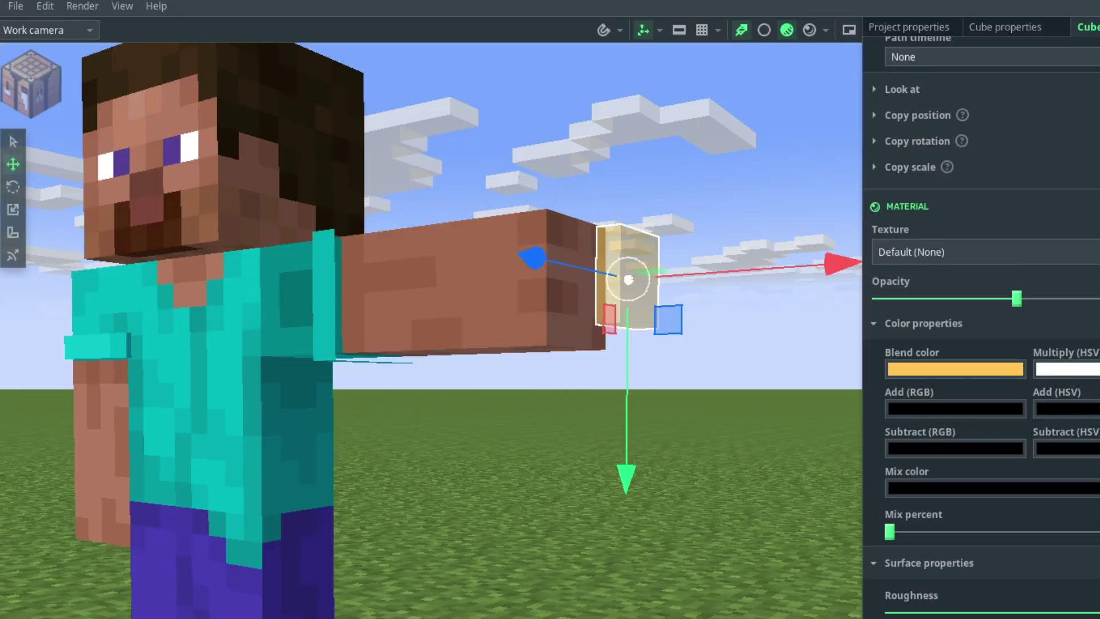
{"action": "left_click_drag", "start_coordinate": [636, 229], "coordinate": [636, 256]}
- Duplicate the cube and parent the copy to the original cube in the timeline
{"action": "key", "text": "ctrl+d"}
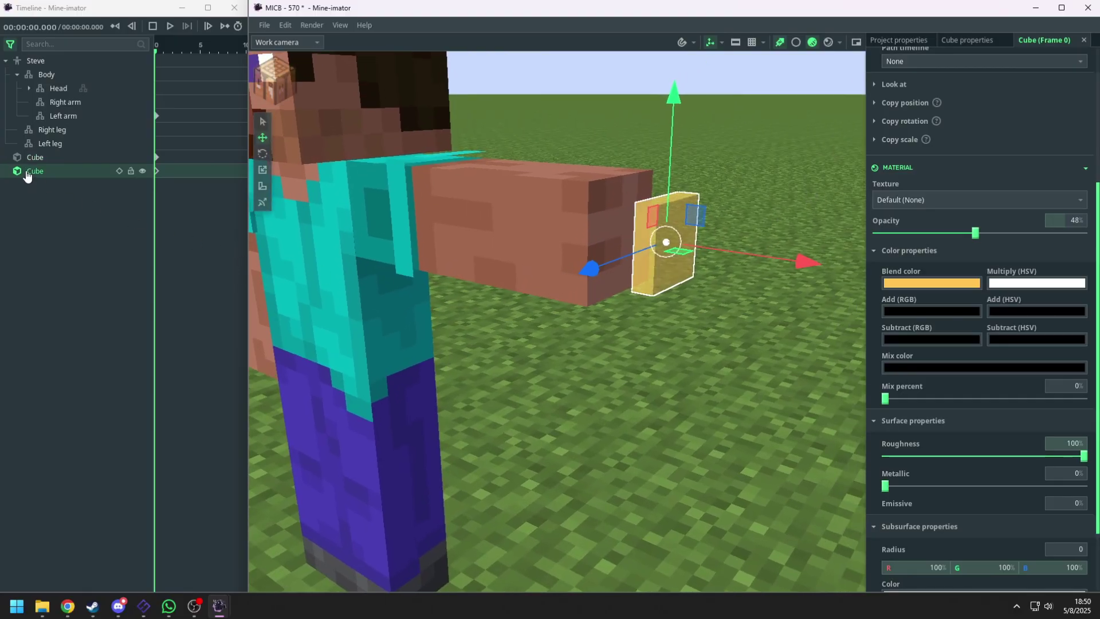
{"action": "left_click_drag", "start_coordinate": [27, 172], "coordinate": [29, 158]}
{"action": "left_click", "coordinate": [7, 157]}
- Move the child cube clear of its parent at the left hand
{"action": "left_click_drag", "start_coordinate": [665, 243], "coordinate": [648, 270]}
{"action": "mouse_move", "coordinate": [644, 198]}
{"action": "left_mouse_down"}
{"action": "mouse_move", "coordinate": [640, 217]}
{"action": "mouse_move", "coordinate": [662, 211]}
{"action": "left_mouse_up"}
{"action": "scroll", "coordinate": [663, 190], "scroll_direction": "down", "scroll_amount": 4}
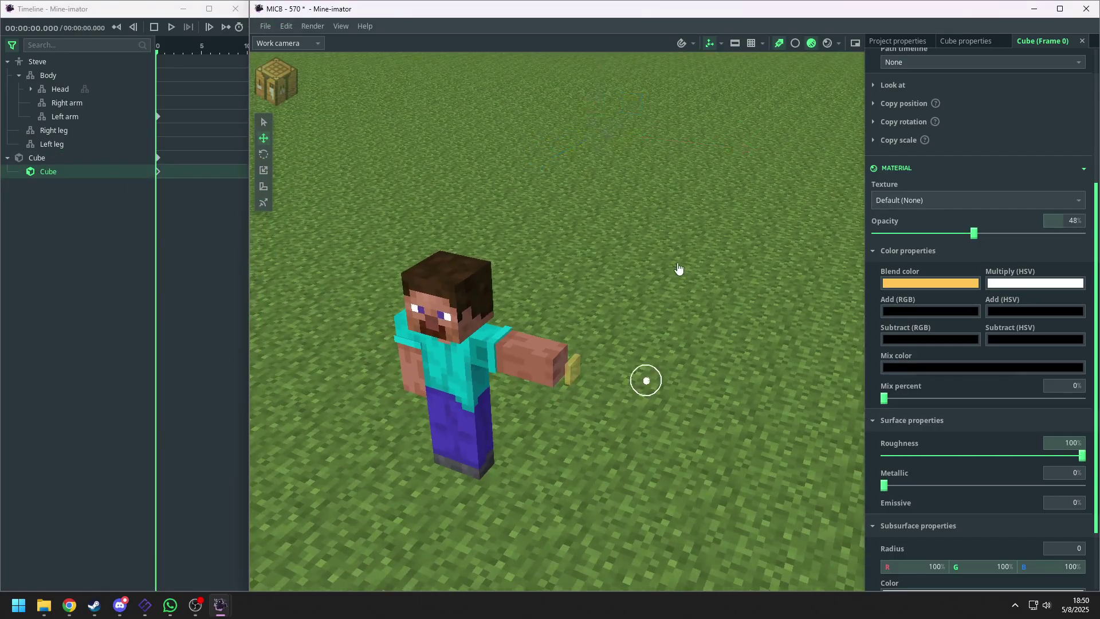
{"action": "middle_click_drag", "start_coordinate": [604, 339], "coordinate": [597, 301]}
{"action": "left_click_drag", "start_coordinate": [697, 300], "coordinate": [696, 252]}
{"action": "scroll", "coordinate": [642, 310], "scroll_direction": "up", "scroll_amount": 4}
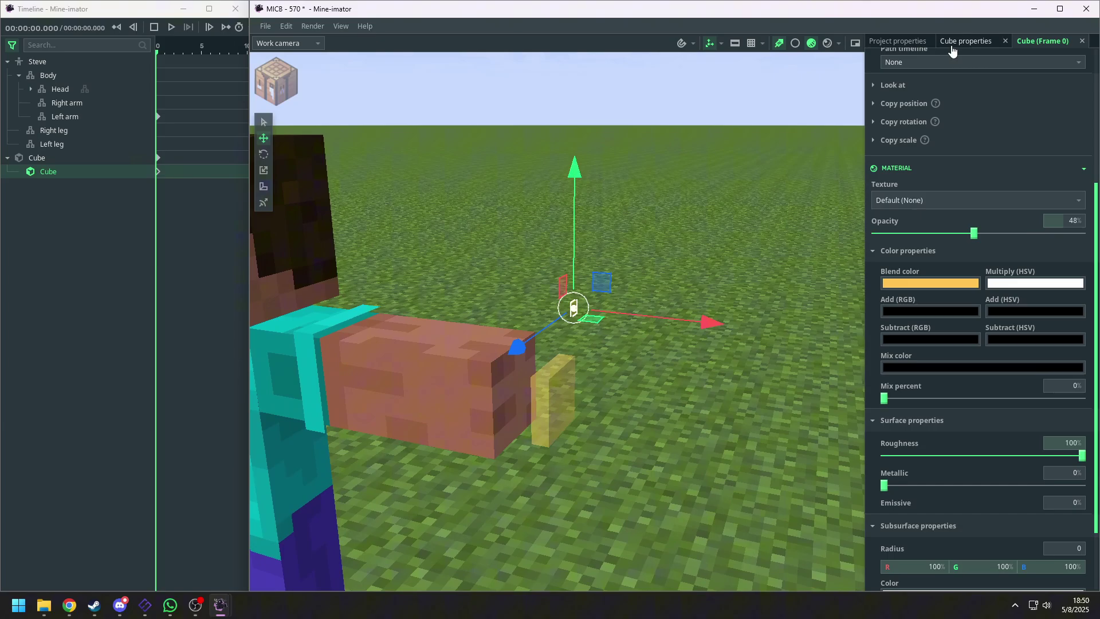
- Turn off scale inheritance for the child cube and position it well behind the left arm
{"action": "scroll", "coordinate": [964, 208], "scroll_direction": "up", "scroll_amount": 10}
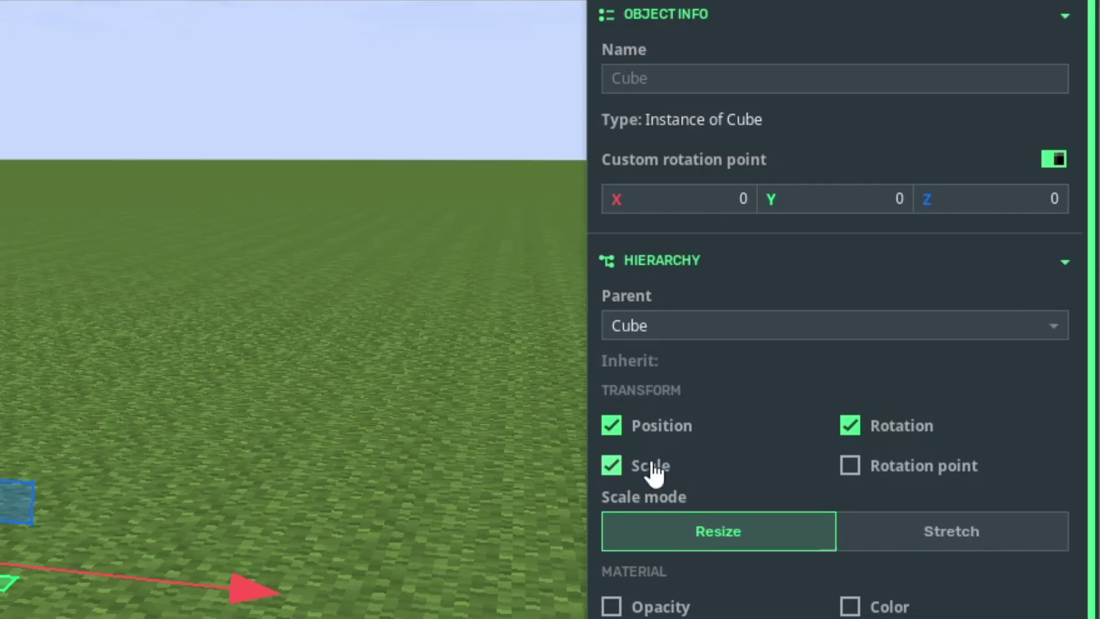
{"action": "left_click", "coordinate": [653, 465]}
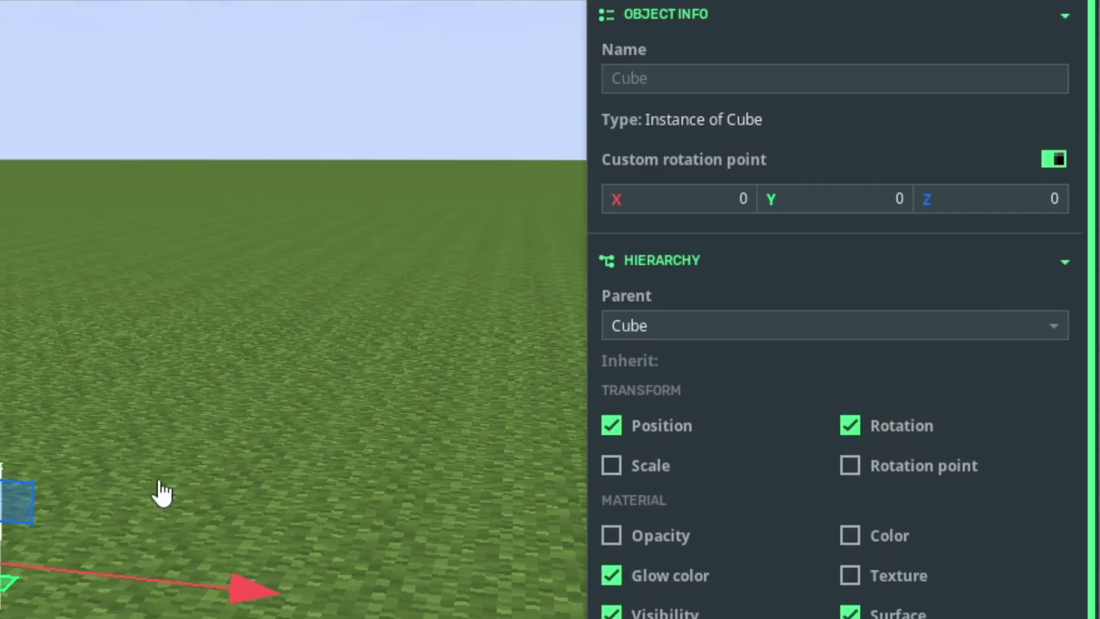
{"action": "left_click_drag", "start_coordinate": [162, 487], "coordinate": [157, 401]}
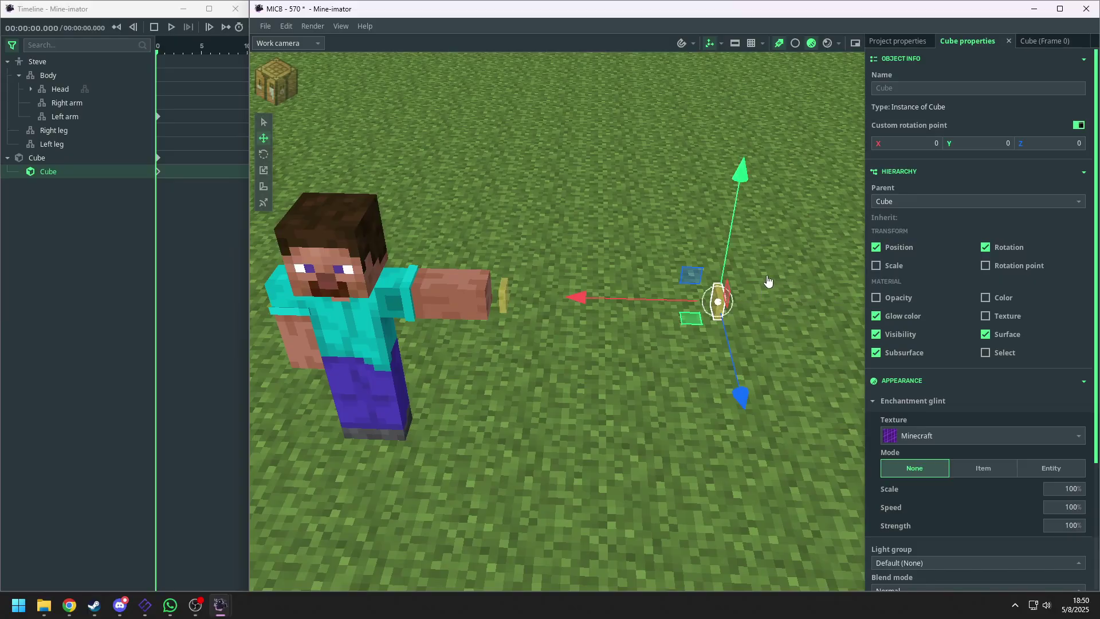
{"action": "left_click_drag", "start_coordinate": [768, 281], "coordinate": [724, 269]}
{"action": "left_click_drag", "start_coordinate": [768, 255], "coordinate": [768, 257]}
{"action": "left_click_drag", "start_coordinate": [768, 258], "coordinate": [814, 221]}
{"action": "left_click_drag", "start_coordinate": [759, 293], "coordinate": [616, 344]}
{"action": "left_click_drag", "start_coordinate": [607, 330], "coordinate": [663, 335]}
{"action": "left_click_drag", "start_coordinate": [663, 337], "coordinate": [573, 179]}
{"action": "left_click", "coordinate": [543, 222]}
- Set the left arm's inverse kinematics angle target to the child cube
{"action": "left_click_drag", "start_coordinate": [547, 333], "coordinate": [567, 272]}
{"action": "scroll", "coordinate": [567, 272], "scroll_direction": "up", "scroll_amount": 4}
{"action": "left_click", "coordinate": [503, 231]}
{"action": "scroll", "coordinate": [899, 325], "scroll_direction": "down", "scroll_amount": 5}
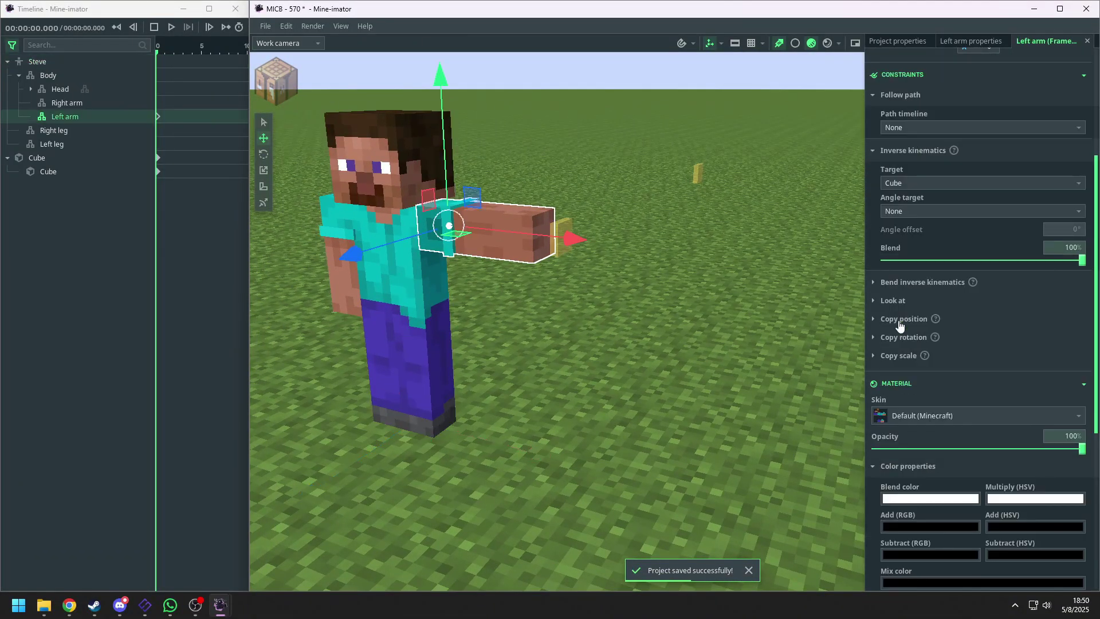
{"action": "left_click", "coordinate": [954, 213]}
{"action": "left_click", "coordinate": [938, 340]}
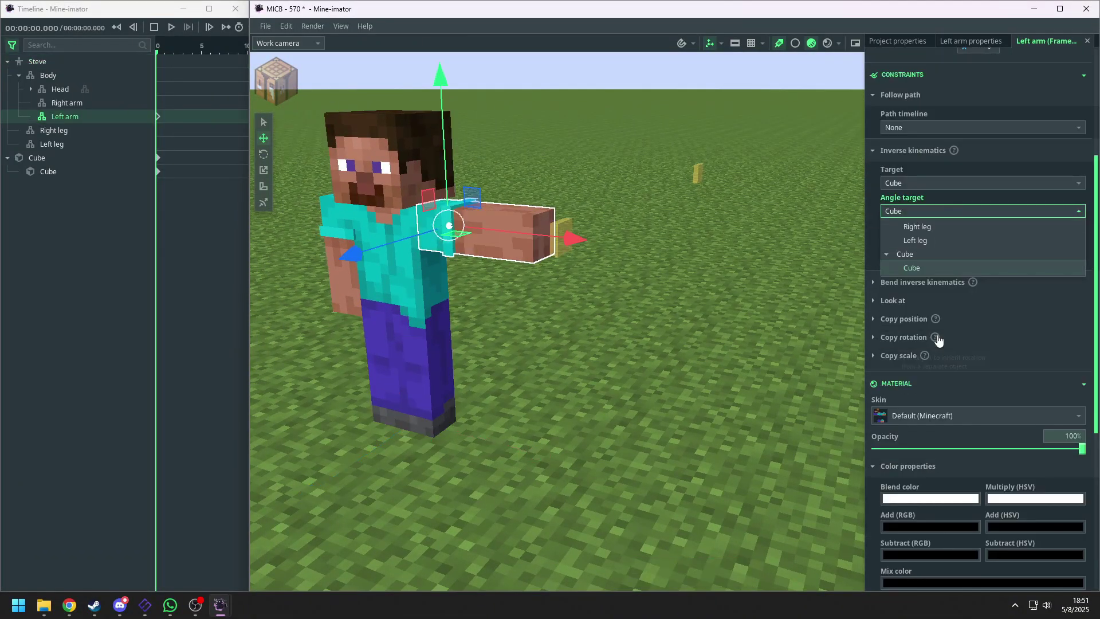
- Rotate the parent cube at the left hand to test how the arm follows the angle target
{"action": "left_click", "coordinate": [566, 247]}
{"action": "right_click_drag", "start_coordinate": [567, 246], "coordinate": [567, 242]}
{"action": "key", "text": "w"}
{"action": "scroll", "coordinate": [628, 213], "scroll_direction": "up", "scroll_amount": 1}
{"action": "key", "text": "e"}
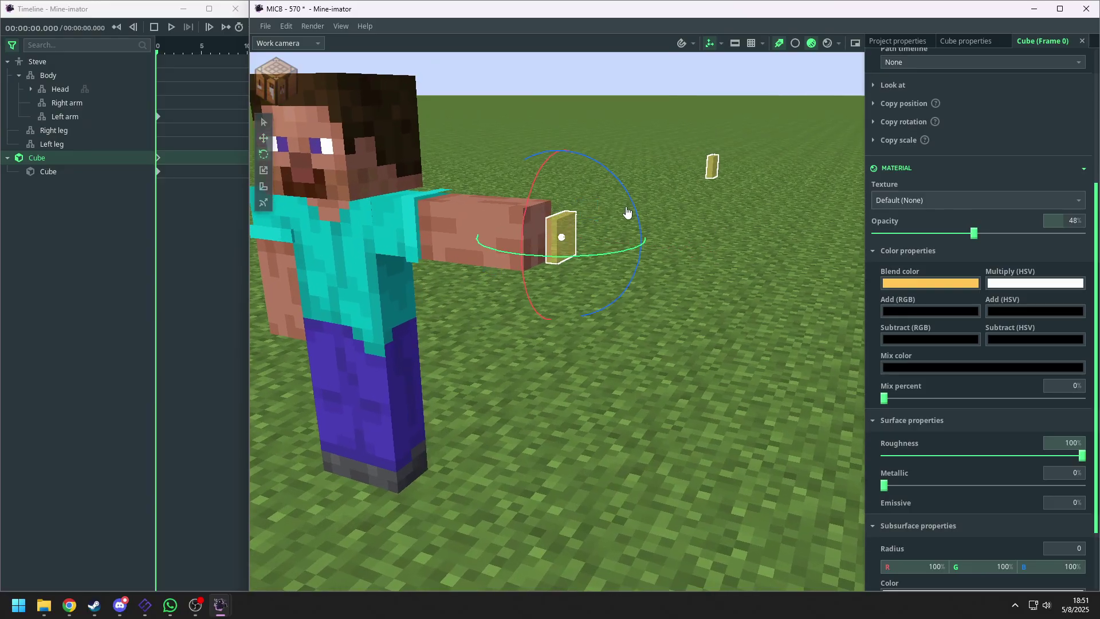
{"action": "left_click_drag", "start_coordinate": [532, 198], "coordinate": [554, 181]}
{"action": "left_click_drag", "start_coordinate": [528, 273], "coordinate": [494, 297]}
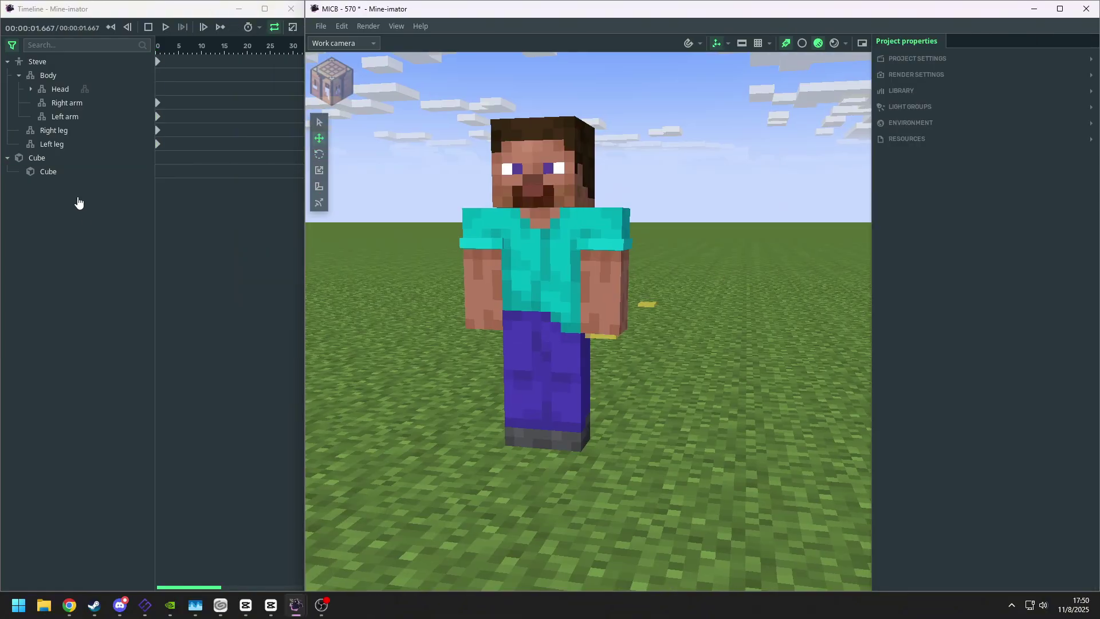
- Duplicate the left hand's cube with its child and flip the copy's X position to the right arm's side
{"action": "left_click", "coordinate": [52, 158]}
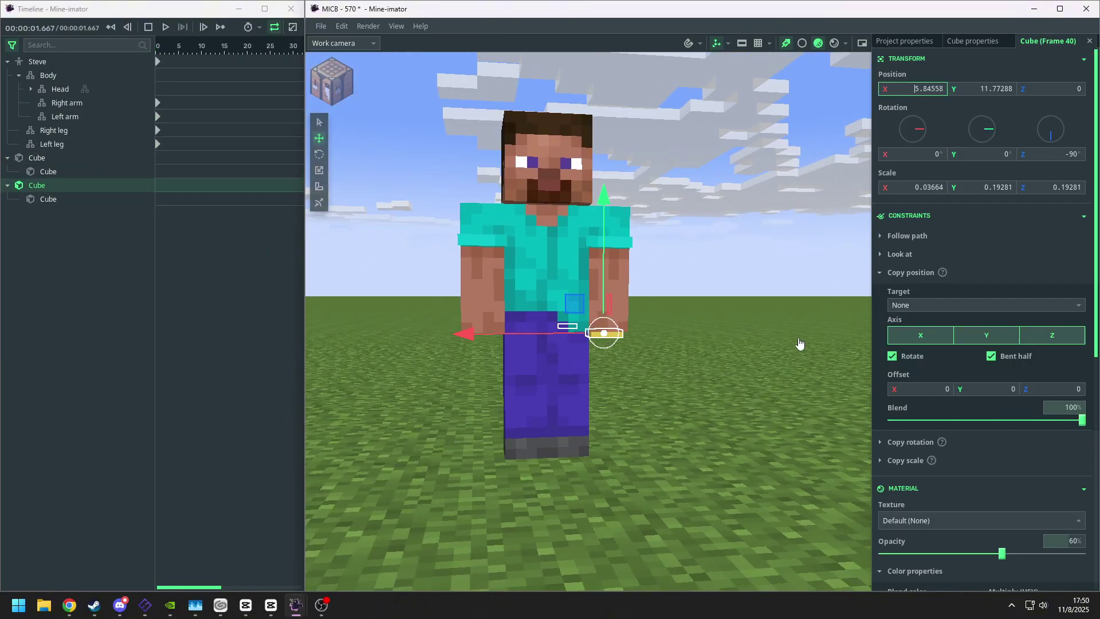
{"action": "right_click_drag", "start_coordinate": [796, 339], "coordinate": [766, 318]}
- Set the right arm's inverse kinematics target to the duplicated cube and its angle target to that cube's child, and save
{"action": "left_click", "coordinate": [516, 306]}
{"action": "left_click", "coordinate": [922, 354]}
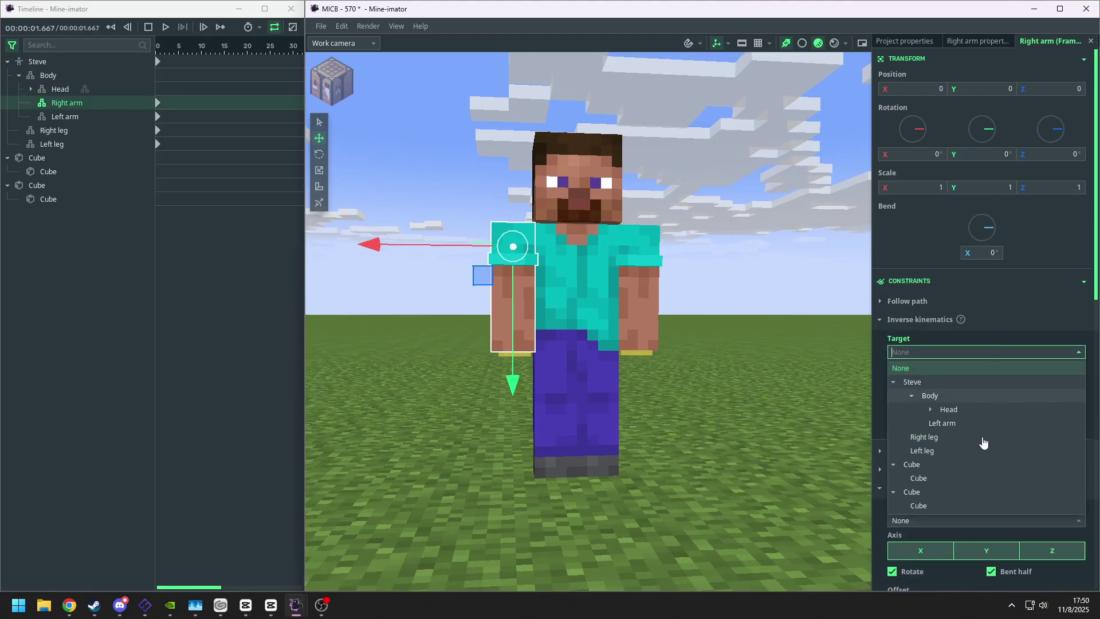
{"action": "left_click", "coordinate": [954, 492]}
{"action": "left_click", "coordinate": [949, 381]}
{"action": "left_click", "coordinate": [952, 533]}
{"action": "left_click", "coordinate": [711, 421]}
{"action": "left_click_drag", "start_coordinate": [711, 401], "coordinate": [607, 401]}
{"action": "scroll", "coordinate": [524, 400], "scroll_direction": "up", "scroll_amount": 3}
{"action": "key", "text": "ctrl+s"}
- Rename the left hand's cube LeftArm and its child cube LeftArmR
{"action": "left_click", "coordinate": [523, 399]}
{"action": "left_click", "coordinate": [44, 161]}
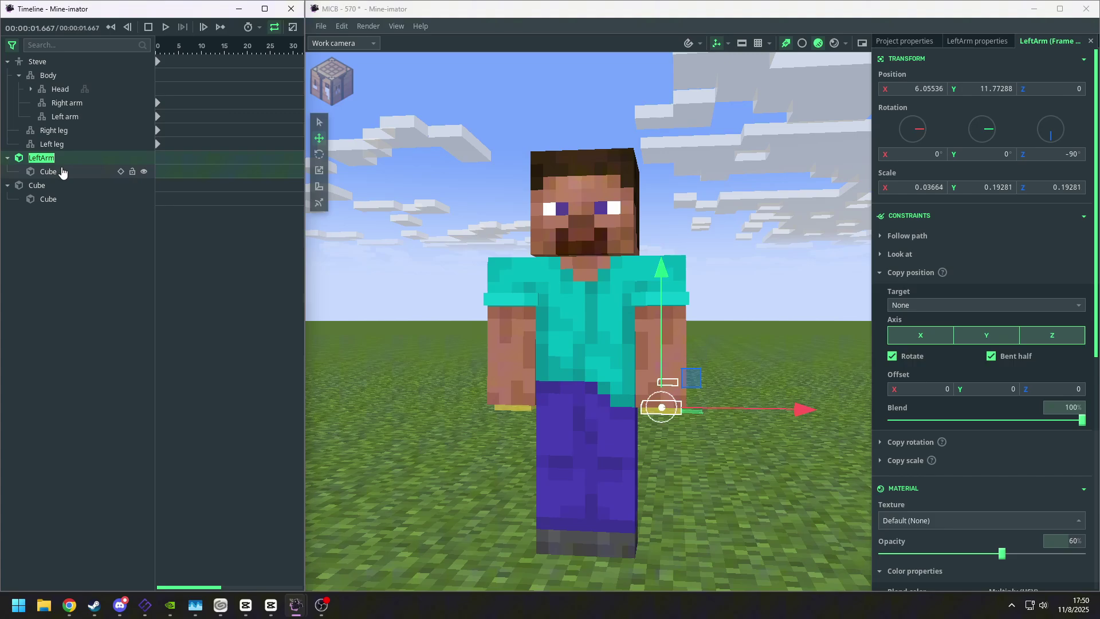
{"action": "double_click", "coordinate": [62, 172]}
{"action": "type", "text": "LeftArm"}
{"action": "type", "text": "R"}
- Rename the right hand's cube RightArm and its child cube RightArmR, and save the project
{"action": "double_click", "coordinate": [42, 186]}
{"action": "type", "text": "R"}
{"action": "double_click", "coordinate": [48, 200]}
{"action": "type", "text": "RightArmR"}
{"action": "key", "text": "ctrl+s"}
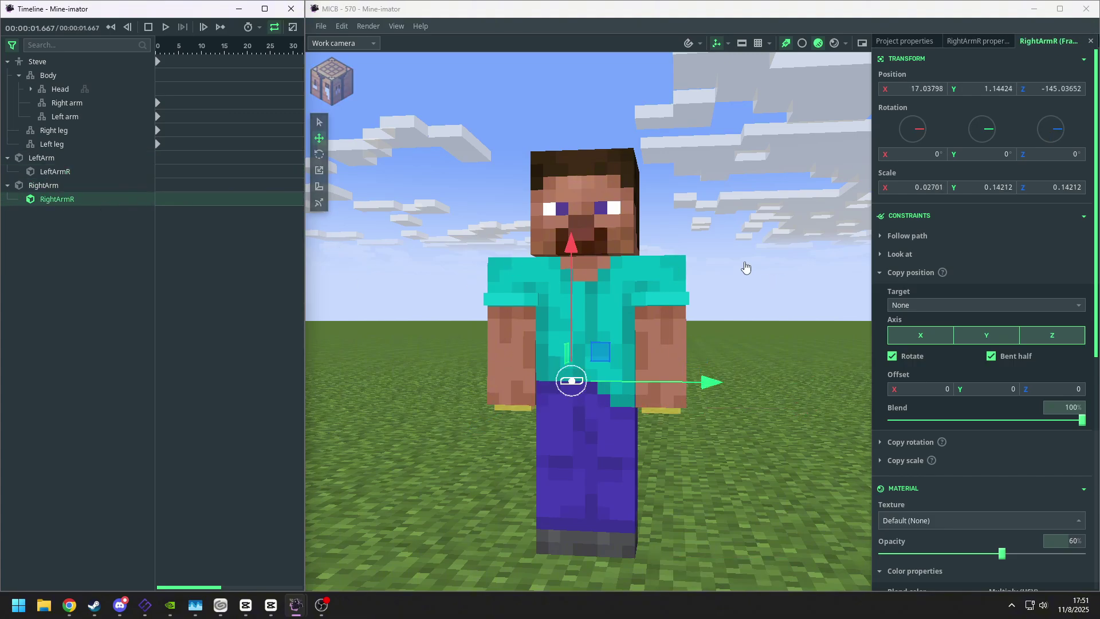
{"action": "left_click", "coordinate": [665, 304]}
{"action": "left_click_drag", "start_coordinate": [665, 304], "coordinate": [647, 195]}
{"action": "left_click", "coordinate": [683, 297]}
{"action": "key", "text": "ctrl+s"}
- Change the RightArm cube's blend color to orange-red
{"action": "scroll", "coordinate": [550, 344], "scroll_direction": "up", "scroll_amount": 3}
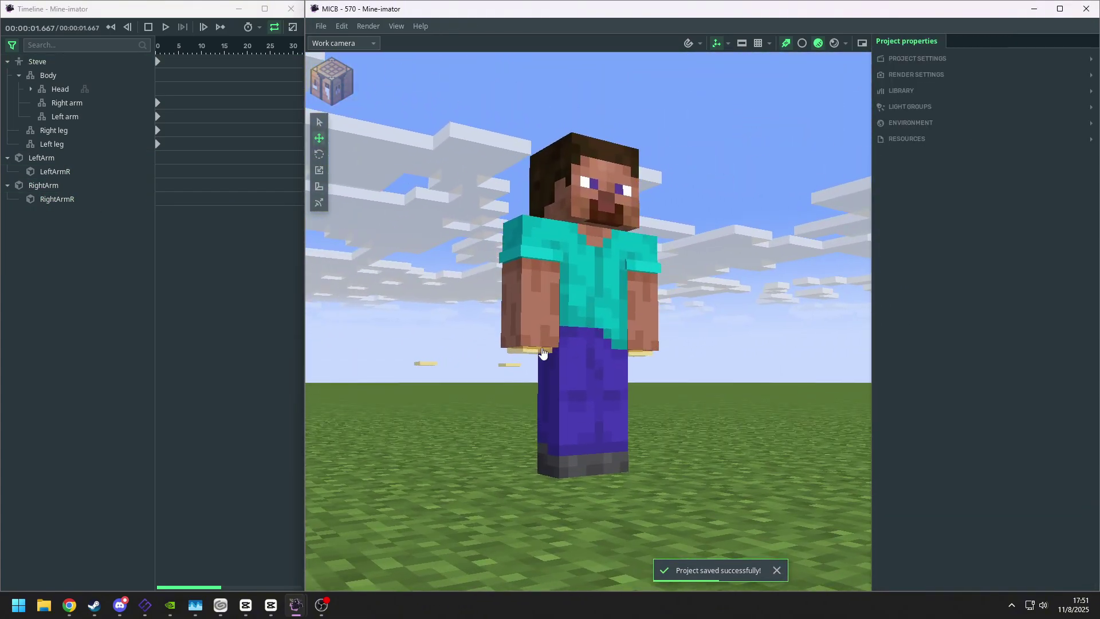
{"action": "left_click", "coordinate": [536, 353]}
{"action": "key", "text": "w"}
{"action": "scroll", "coordinate": [1037, 338], "scroll_direction": "down", "scroll_amount": 5}
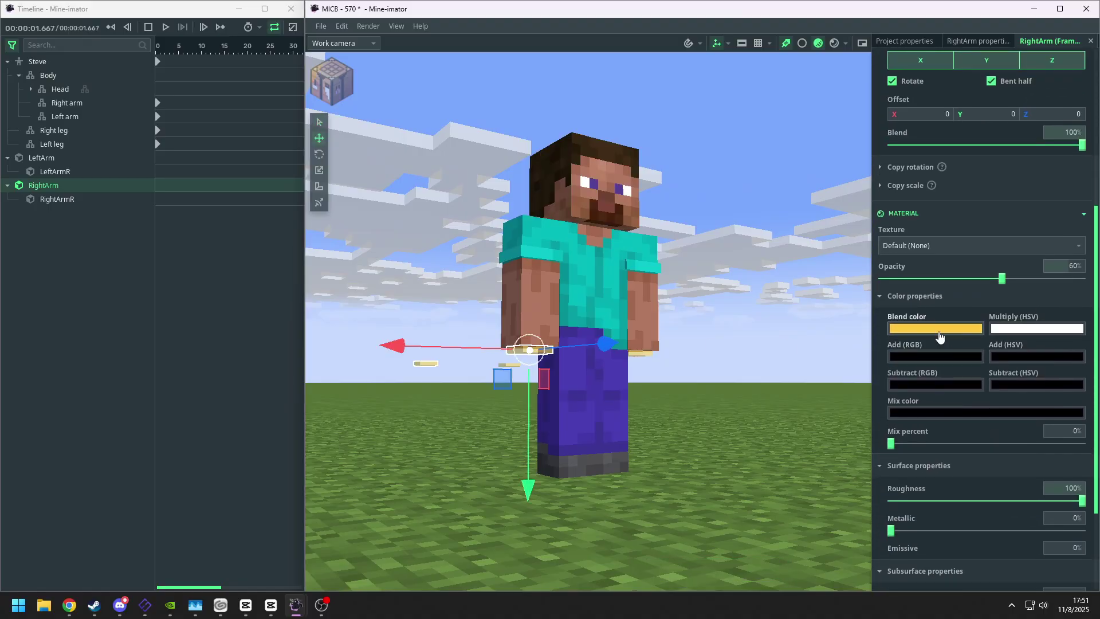
{"action": "left_click", "coordinate": [936, 329]}
{"action": "left_click_drag", "start_coordinate": [898, 456], "coordinate": [901, 459]}
- Reset RightArmR's blend color to white, make it inherit color from RightArm, and save the project
{"action": "left_click_drag", "start_coordinate": [682, 286], "coordinate": [698, 366]}
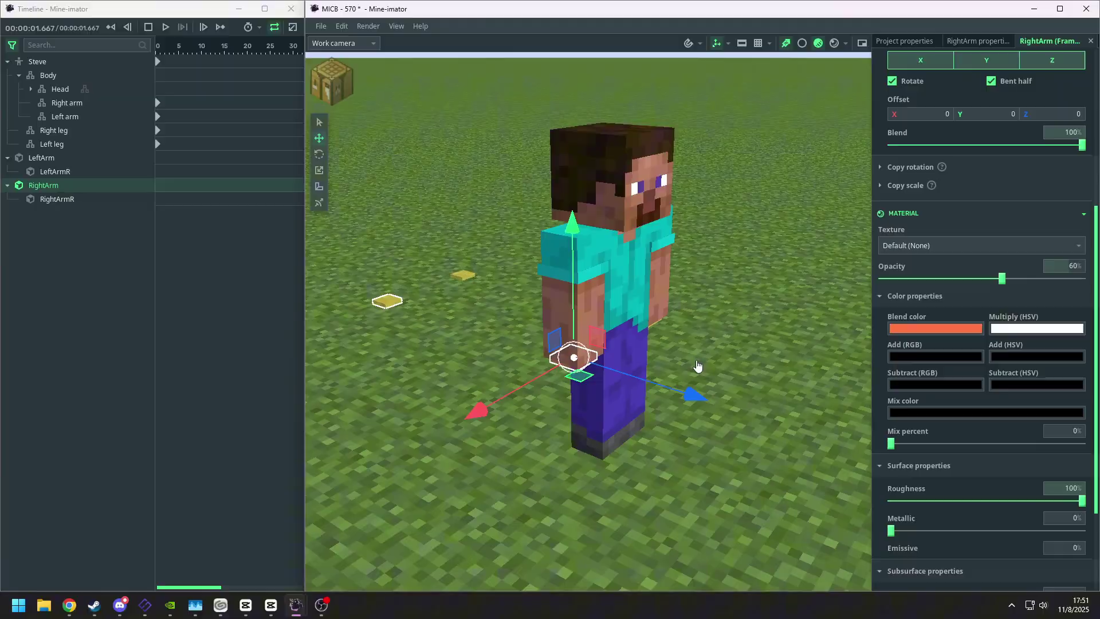
{"action": "left_click", "coordinate": [396, 304]}
{"action": "left_click", "coordinate": [936, 328]}
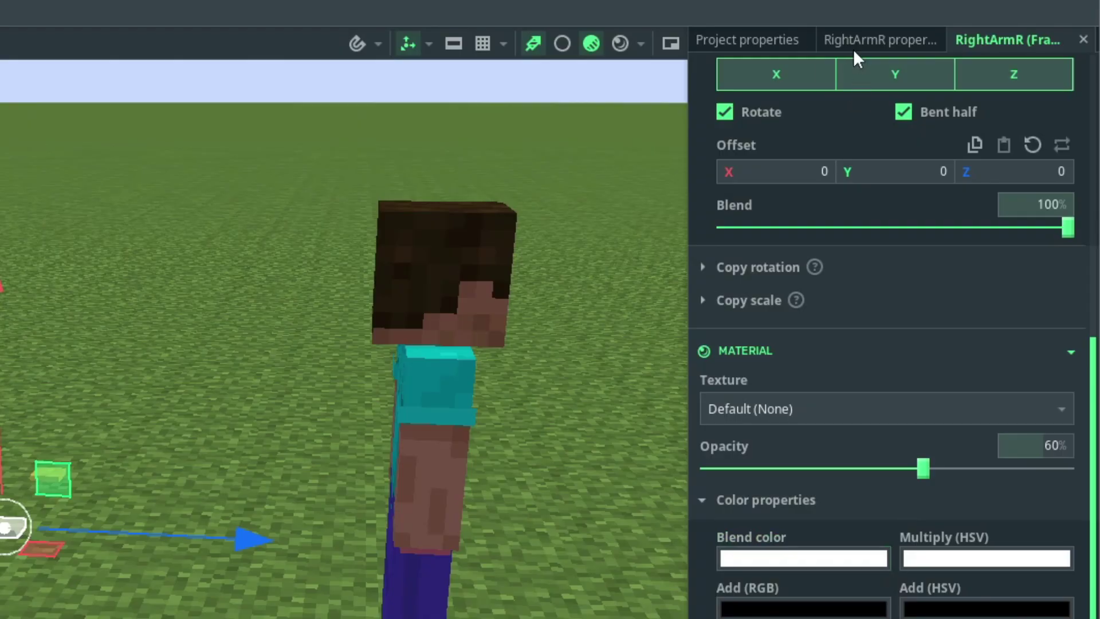
{"action": "left_click", "coordinate": [966, 47]}
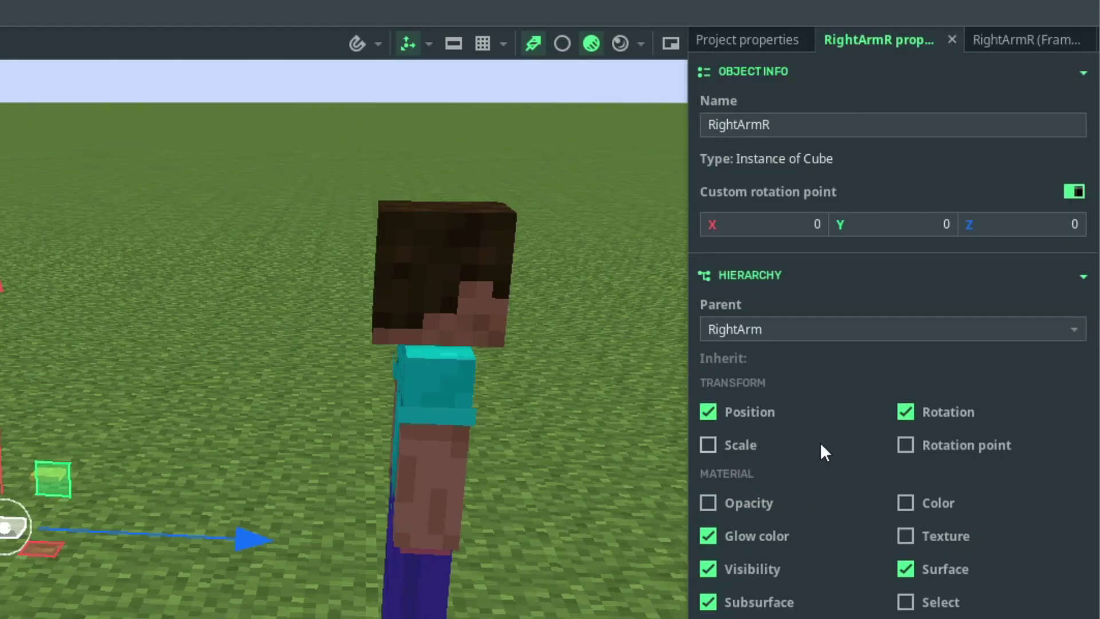
{"action": "left_click", "coordinate": [945, 507]}
{"action": "left_click", "coordinate": [604, 385]}
{"action": "left_click_drag", "start_coordinate": [604, 386], "coordinate": [727, 344]}
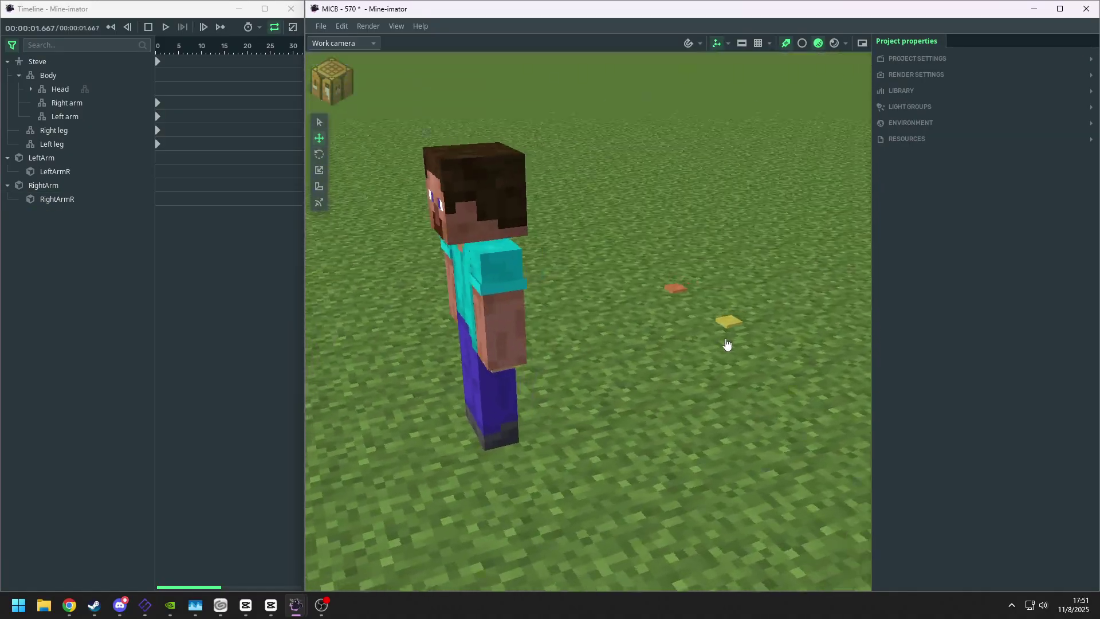
{"action": "key", "text": "ctrl+s"}
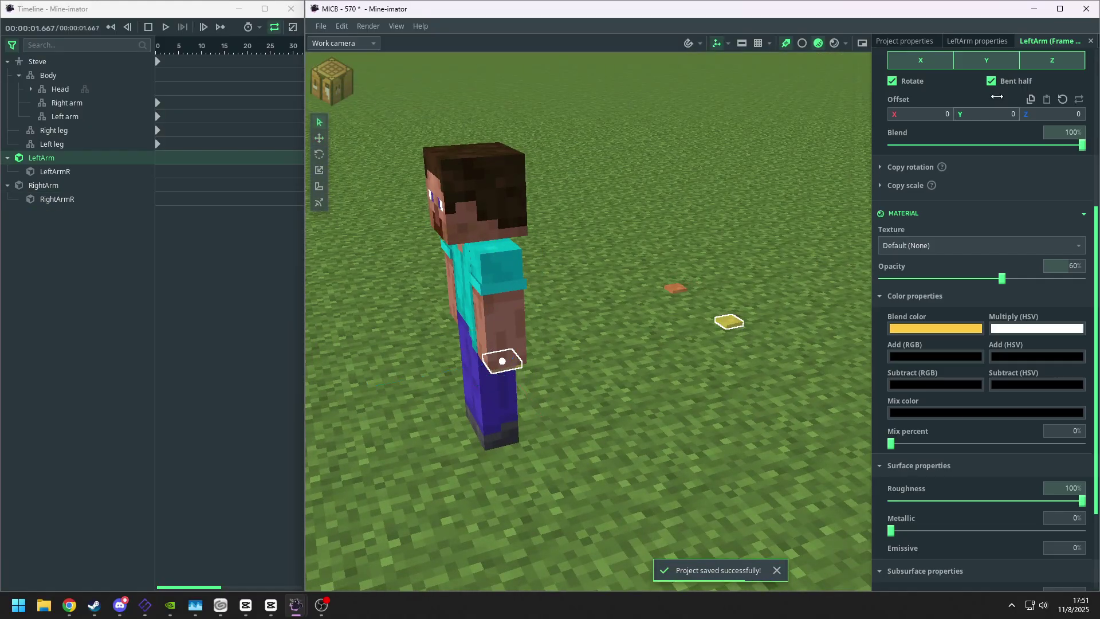
- Make LeftArmR inherit color from LeftArm and reset its own blend color
{"action": "left_click", "coordinate": [729, 322]}
{"action": "left_click", "coordinate": [978, 43]}
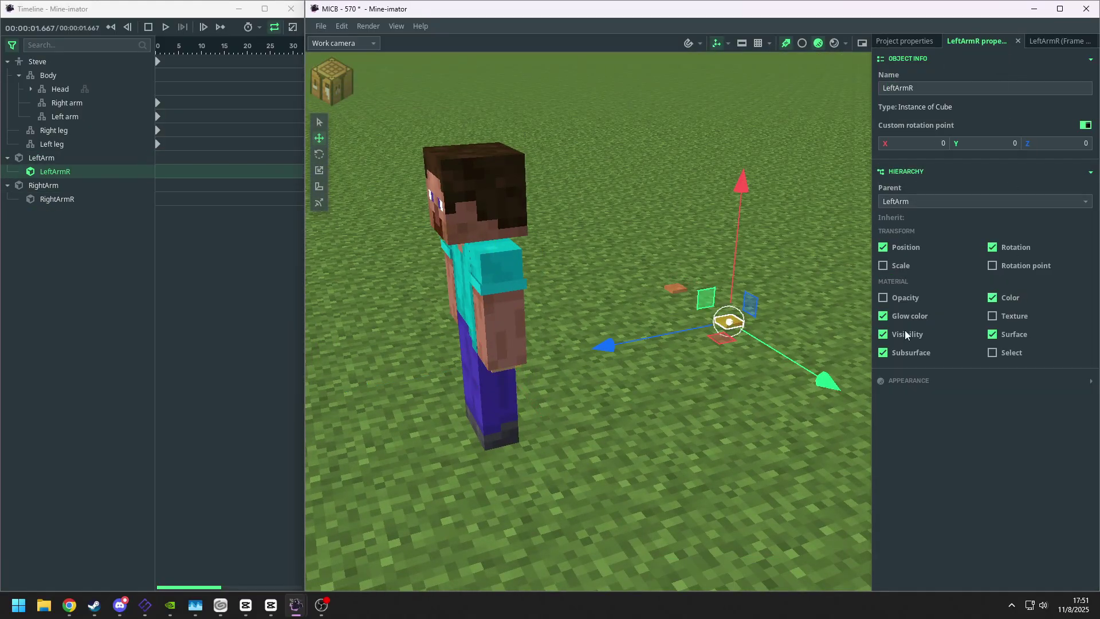
{"action": "left_click", "coordinate": [1053, 44]}
{"action": "left_click", "coordinate": [936, 331]}
{"action": "left_click", "coordinate": [805, 303]}
{"action": "left_click", "coordinate": [801, 286]}
{"action": "left_click_drag", "start_coordinate": [779, 276], "coordinate": [806, 271]}
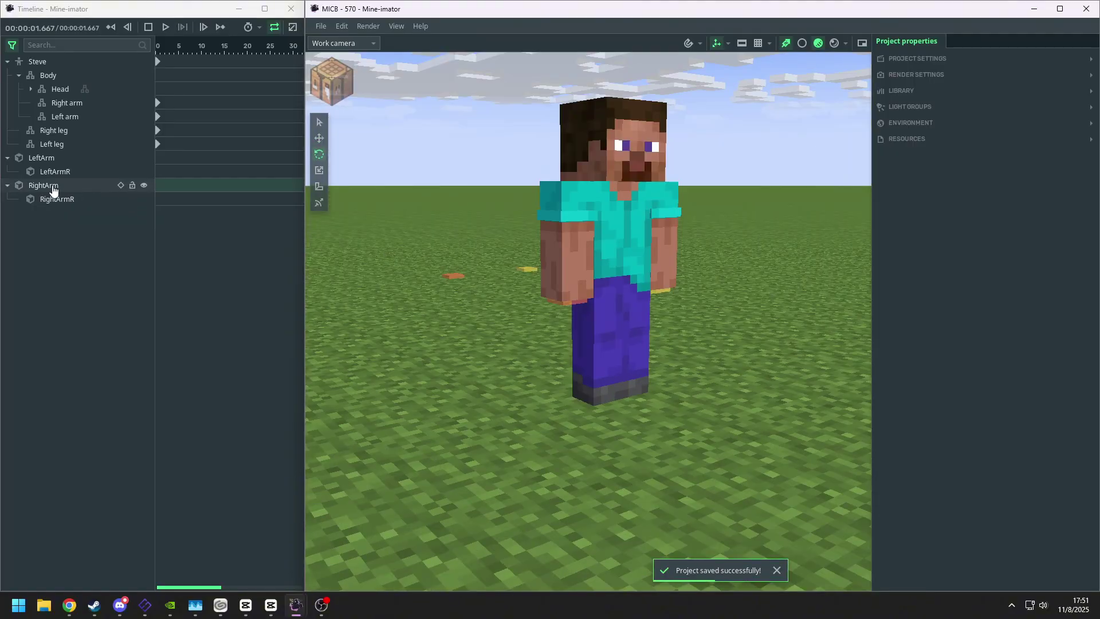
- Duplicate the RightArm cube together with its child and move the copy under Steve's right foot
{"action": "left_click", "coordinate": [53, 188]}
{"action": "key", "text": "ctrl+d"}
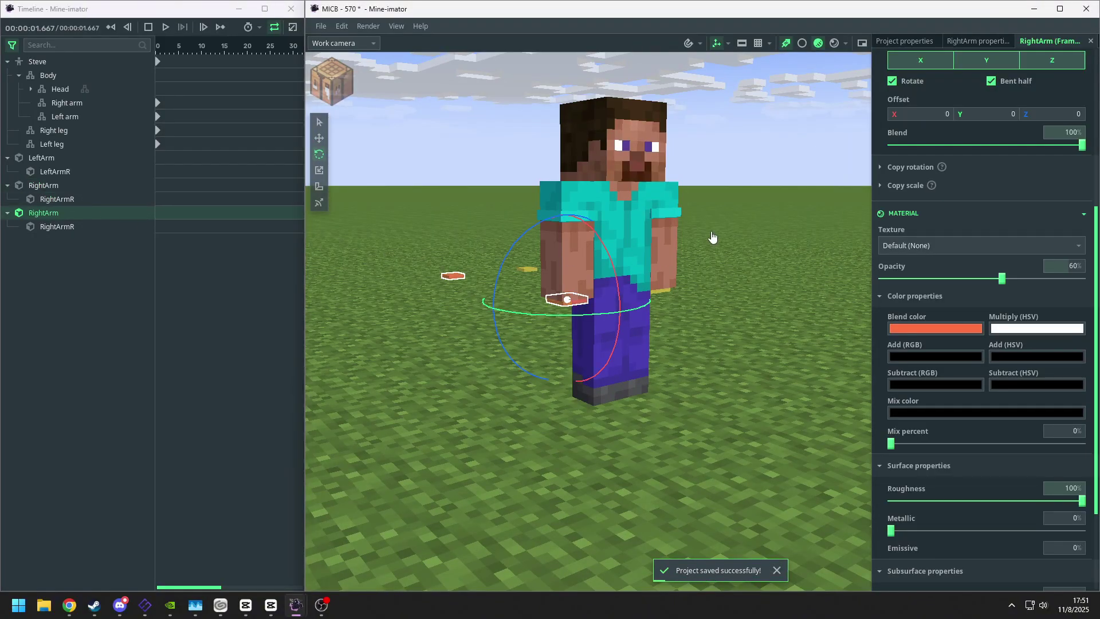
{"action": "scroll", "coordinate": [715, 239], "scroll_direction": "up", "scroll_amount": 1}
{"action": "left_click_drag", "start_coordinate": [714, 238], "coordinate": [676, 215]}
{"action": "key", "text": "g"}
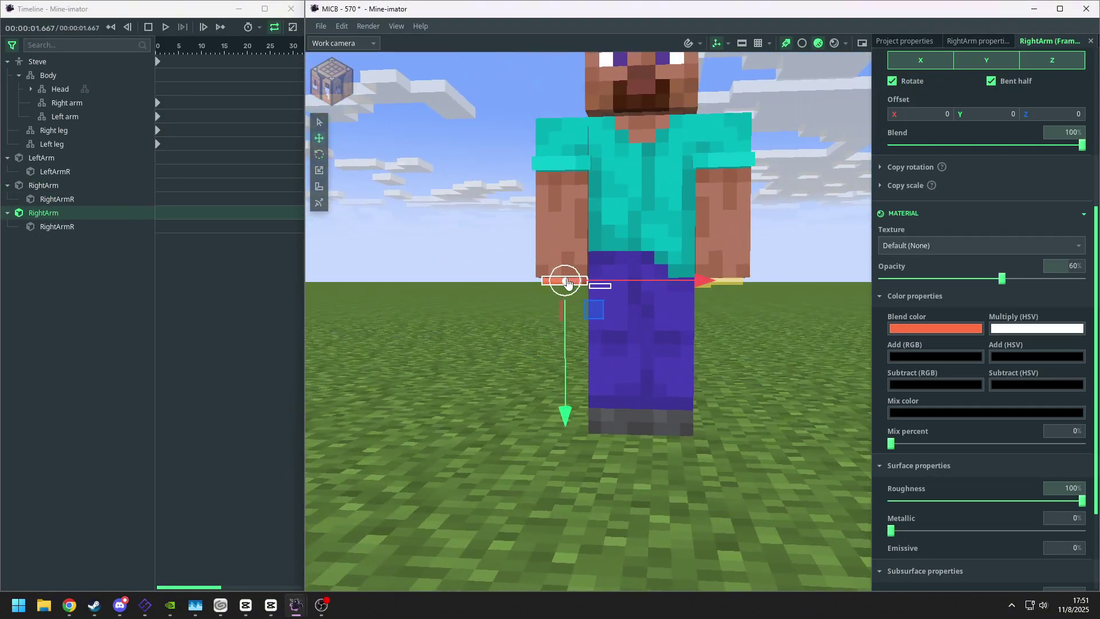
{"action": "left_click_drag", "start_coordinate": [568, 284], "coordinate": [616, 415]}
{"action": "middle_click_drag", "start_coordinate": [616, 429], "coordinate": [678, 422]}
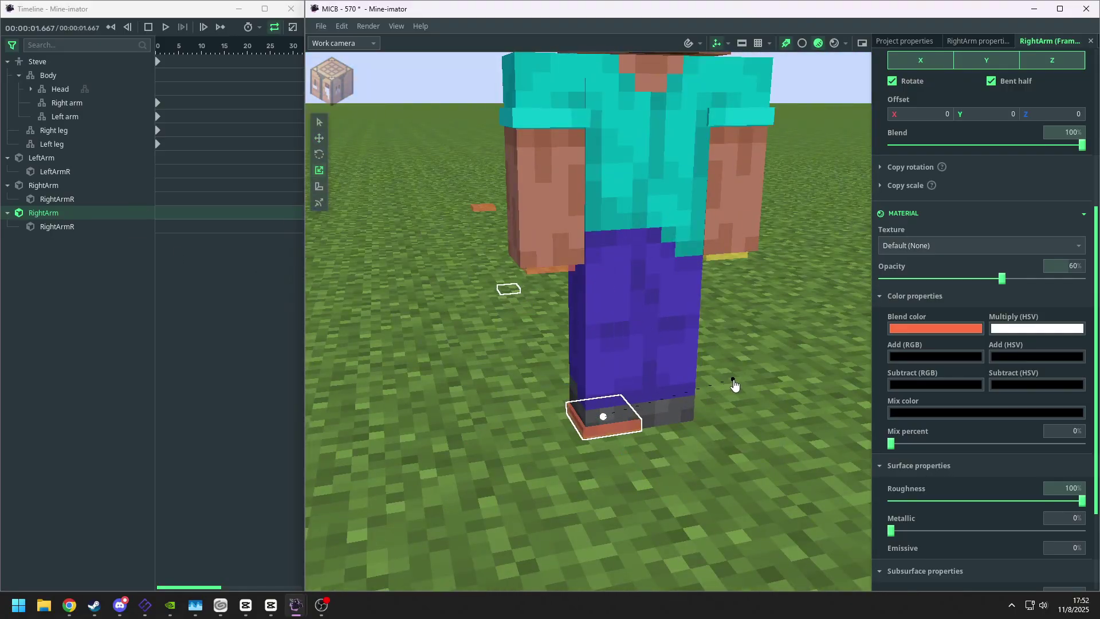
- Change the right foot cube's blend color to light green (RGB 145, 255, 66)
{"action": "middle_click_drag", "start_coordinate": [735, 385], "coordinate": [947, 336]}
{"action": "left_click", "coordinate": [947, 328]}
{"action": "left_click", "coordinate": [921, 455]}
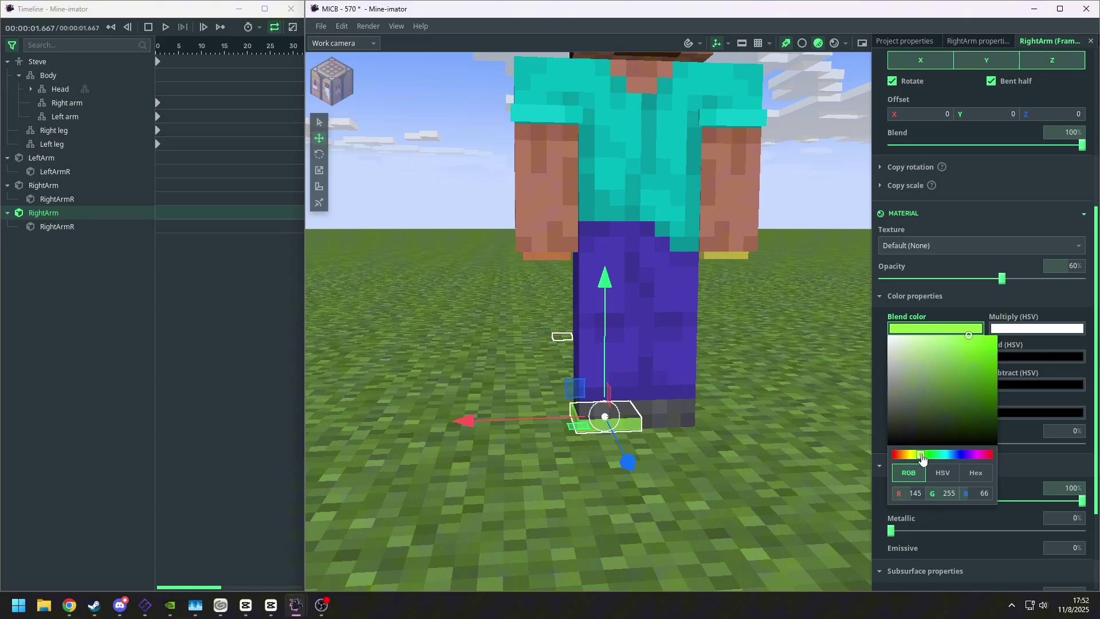
- Duplicate the green foot cube, place the copy under Steve's left foot and change its blend color to turquoise
{"action": "left_click_drag", "start_coordinate": [762, 372], "coordinate": [677, 401]}
{"action": "scroll", "coordinate": [940, 241], "scroll_direction": "up", "scroll_amount": 5}
{"action": "key", "text": "ctrl+d"}
{"action": "left_click_drag", "start_coordinate": [917, 91], "coordinate": [940, 91]}
{"action": "scroll", "coordinate": [939, 287], "scroll_direction": "down", "scroll_amount": 5}
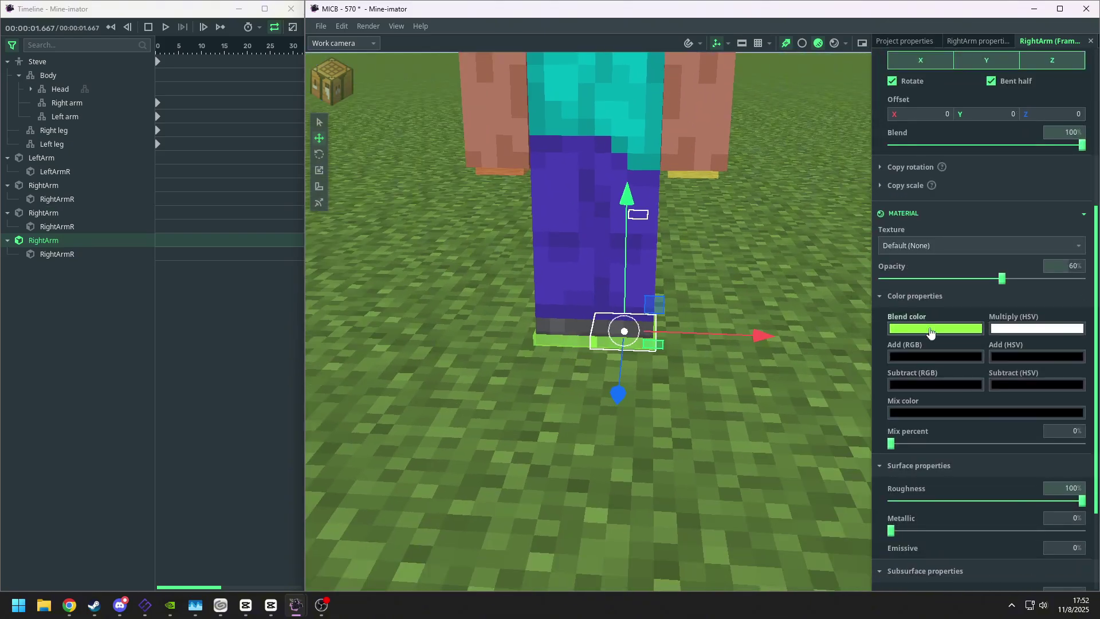
{"action": "left_click", "coordinate": [932, 330]}
{"action": "left_click", "coordinate": [941, 455]}
- Set the right leg's inverse kinematics target to RightLeg and its angle target to RightLegR
{"action": "left_click", "coordinate": [55, 218]}
{"action": "left_click", "coordinate": [55, 214]}
{"action": "scroll", "coordinate": [1009, 247], "scroll_direction": "up", "scroll_amount": 6}
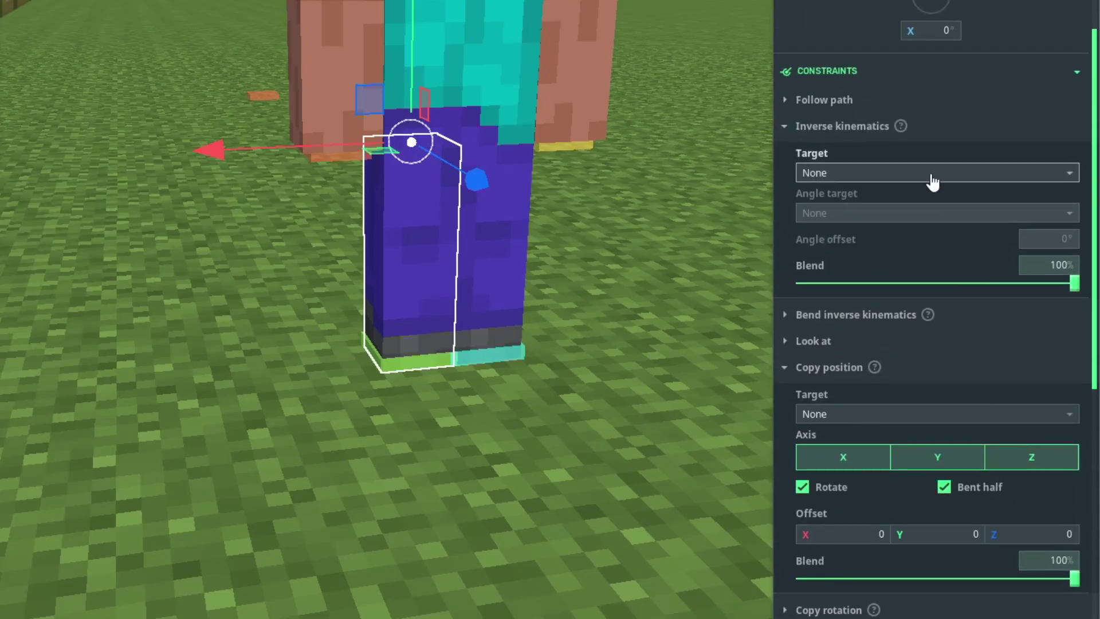
{"action": "left_click", "coordinate": [983, 247]}
{"action": "left_click", "coordinate": [843, 412]}
{"action": "left_click", "coordinate": [888, 214]}
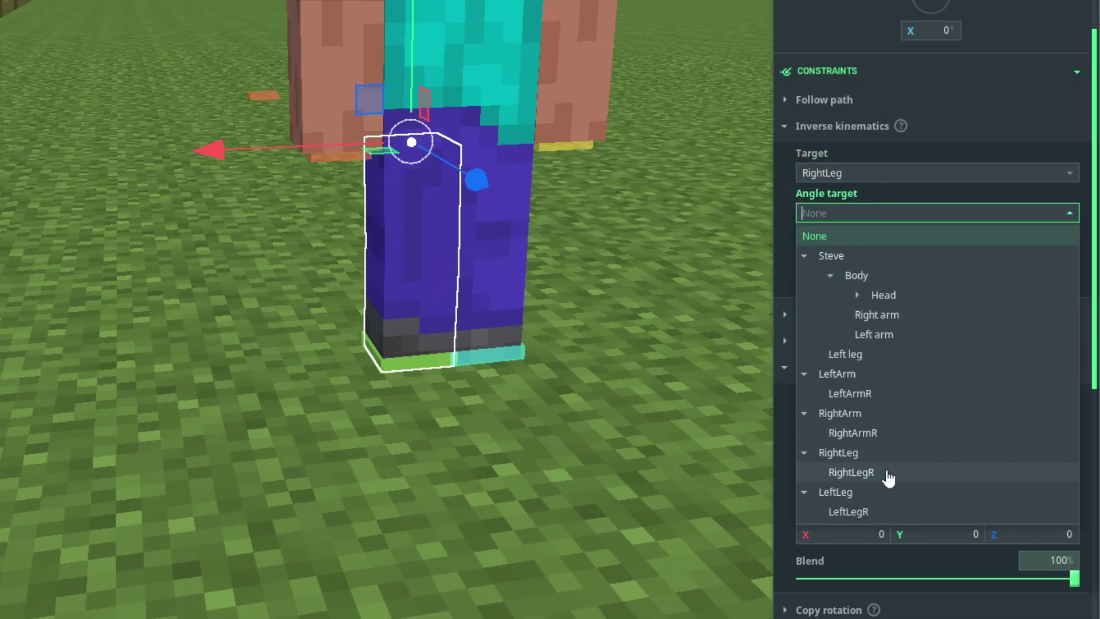
- Set the left leg's inverse kinematics target to LeftLeg and its angle target to LeftLegR
{"action": "left_click", "coordinate": [516, 254]}
{"action": "left_click", "coordinate": [937, 172]}
{"action": "left_click", "coordinate": [860, 453]}
{"action": "left_click", "coordinate": [885, 215]}
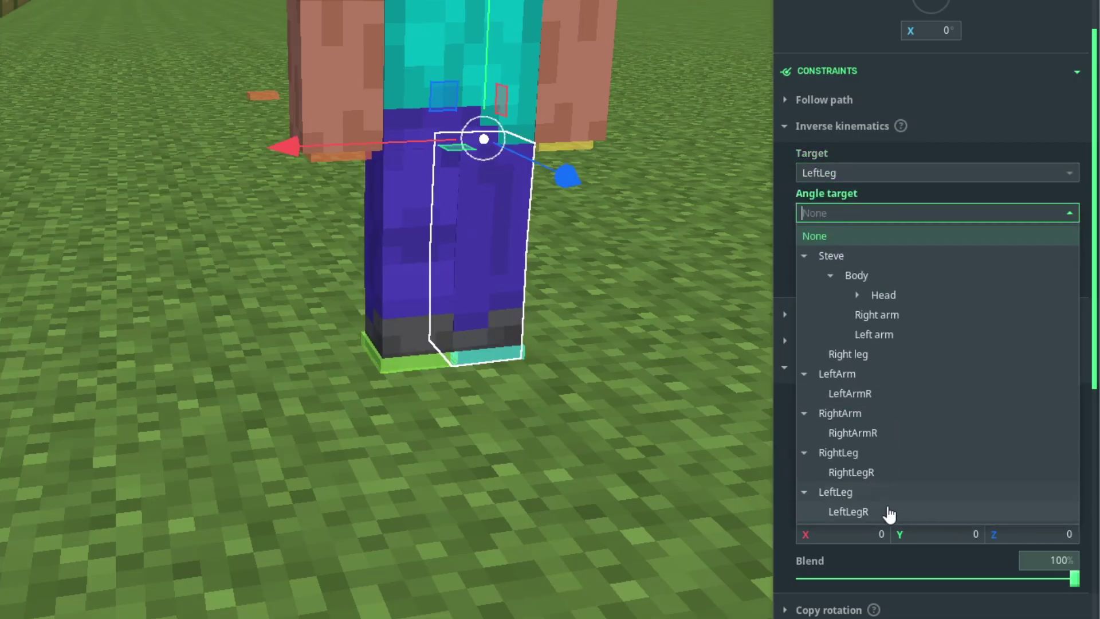
{"action": "left_click", "coordinate": [525, 391]}
- Move the RightLegR and LeftLegR cubes together to the ground in front of Steve
{"action": "left_click", "coordinate": [434, 369]}
{"action": "scroll", "coordinate": [433, 369], "scroll_direction": "down", "scroll_amount": 4}
{"action": "left_click_drag", "start_coordinate": [433, 369], "coordinate": [481, 413]}
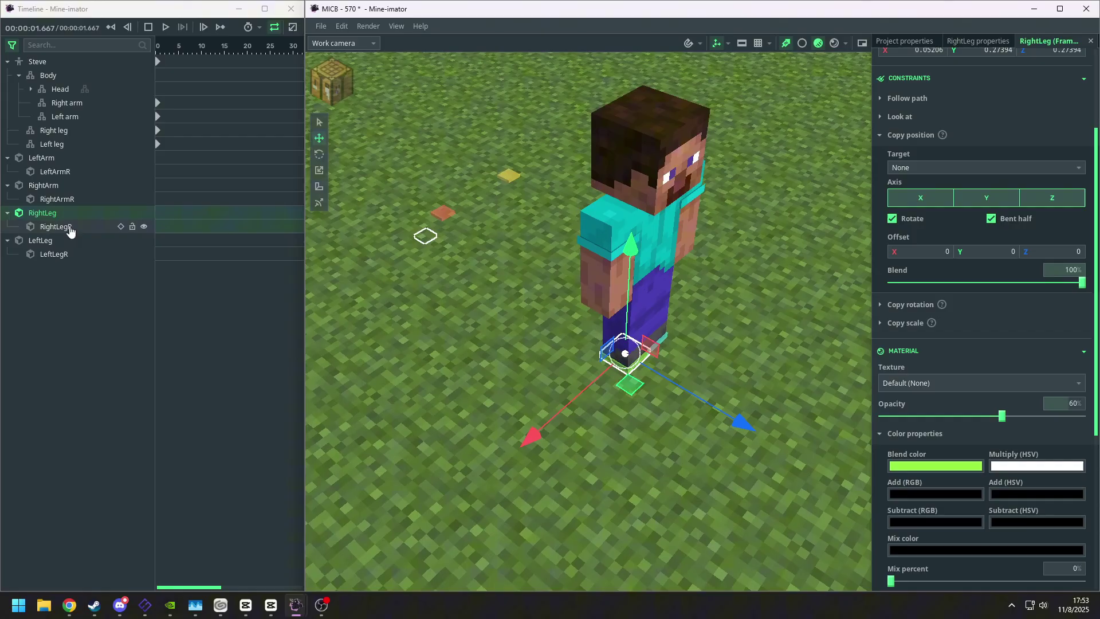
{"action": "left_click", "coordinate": [68, 228]}
{"action": "left_click", "coordinate": [64, 253], "text": "shift"}
{"action": "left_click_drag", "start_coordinate": [341, 402], "coordinate": [397, 429]}
{"action": "left_click_drag", "start_coordinate": [544, 408], "coordinate": [464, 345]}
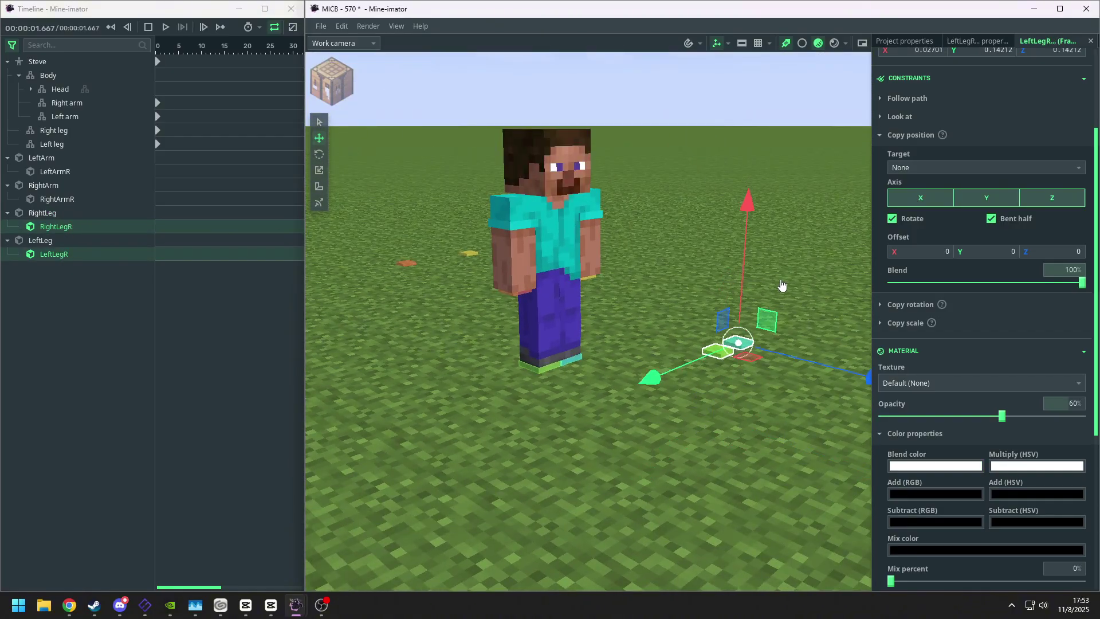
{"action": "left_click_drag", "start_coordinate": [631, 356], "coordinate": [516, 338]}
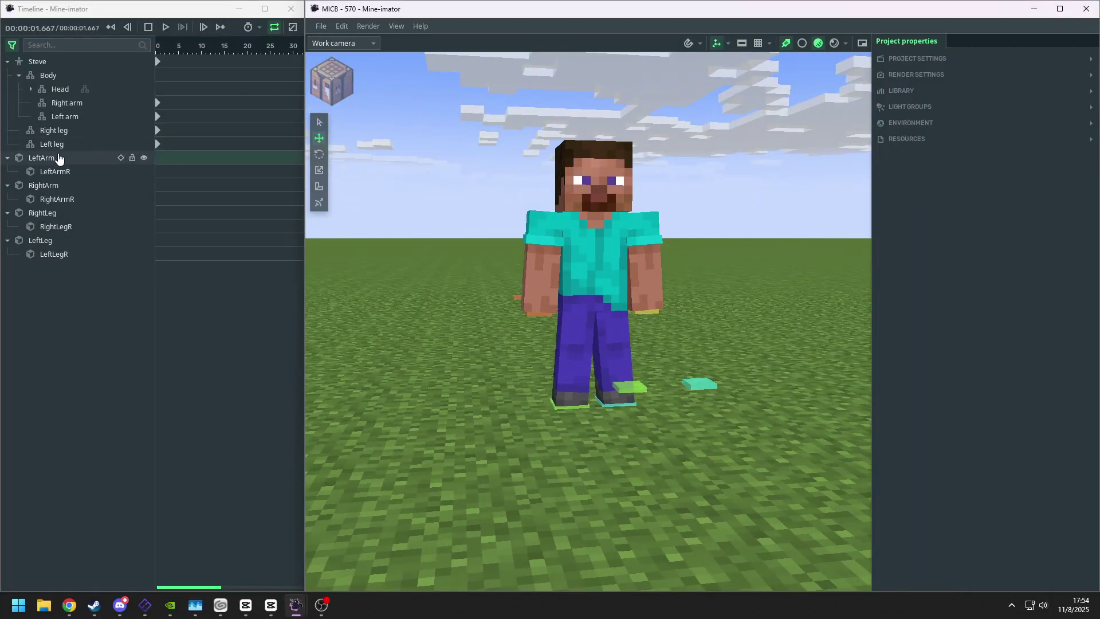
- Group the RightArm, LeftArm, RightLeg and LeftLeg cubes into a folder named IK and save the project
{"action": "left_click", "coordinate": [49, 185]}
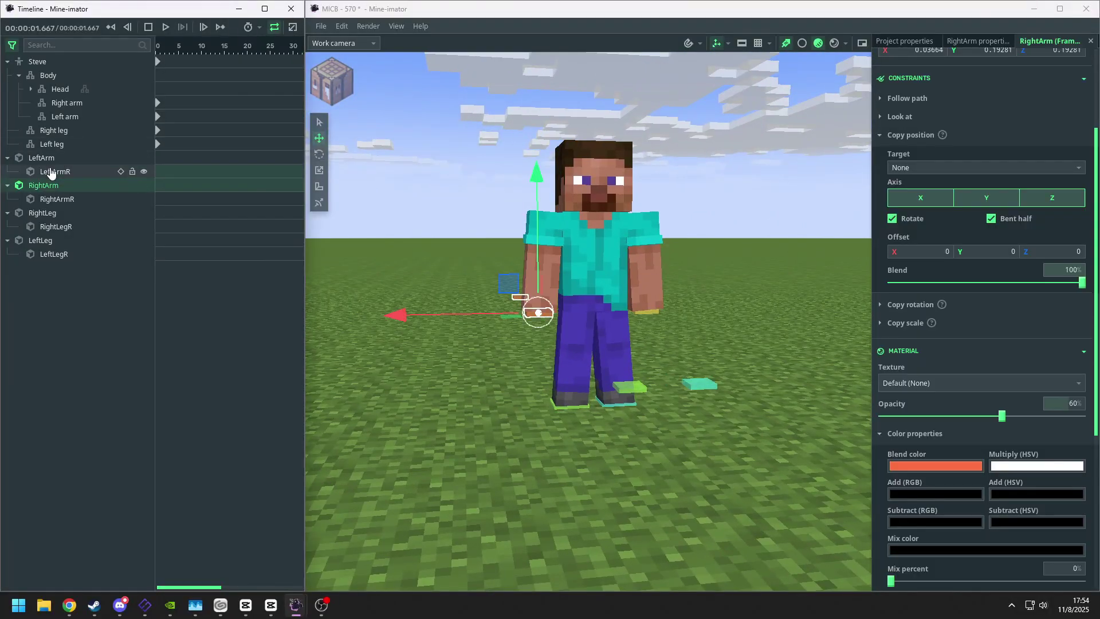
{"action": "left_click", "coordinate": [47, 159], "text": "shift"}
{"action": "left_click", "coordinate": [42, 214], "text": "shift"}
{"action": "left_click", "coordinate": [44, 242], "text": "shift"}
{"action": "double_click", "coordinate": [36, 162]}
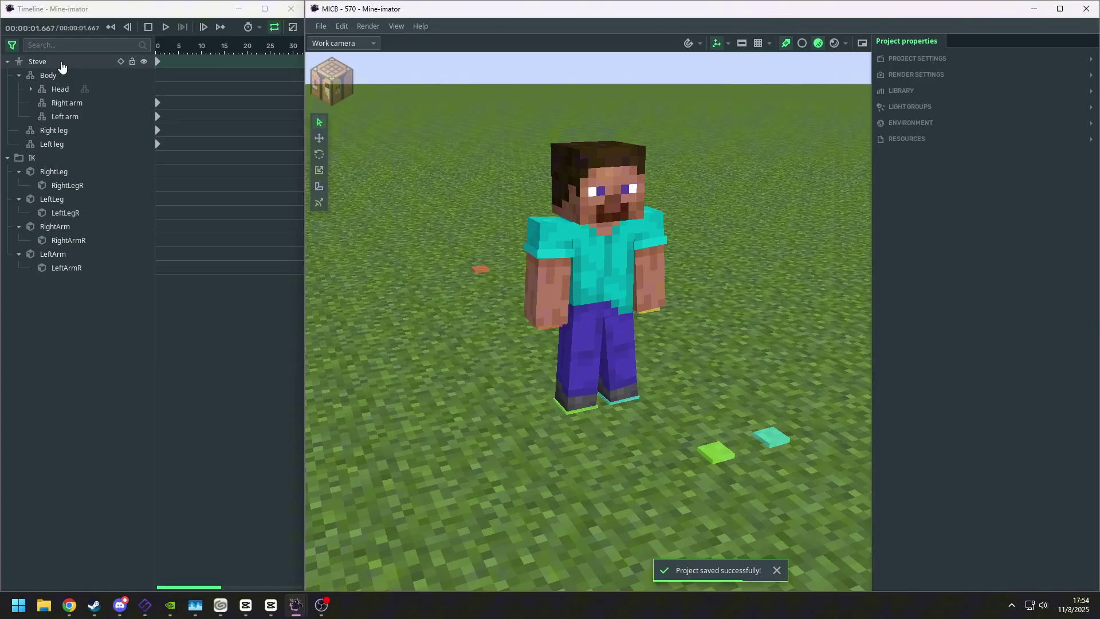
- Group Steve and the IK folder into a new folder and place Steve above IK inside it
{"action": "left_click", "coordinate": [59, 64]}
{"action": "left_click", "coordinate": [33, 157], "text": "shift"}
{"action": "left_click_drag", "start_coordinate": [396, 153], "coordinate": [404, 157]}
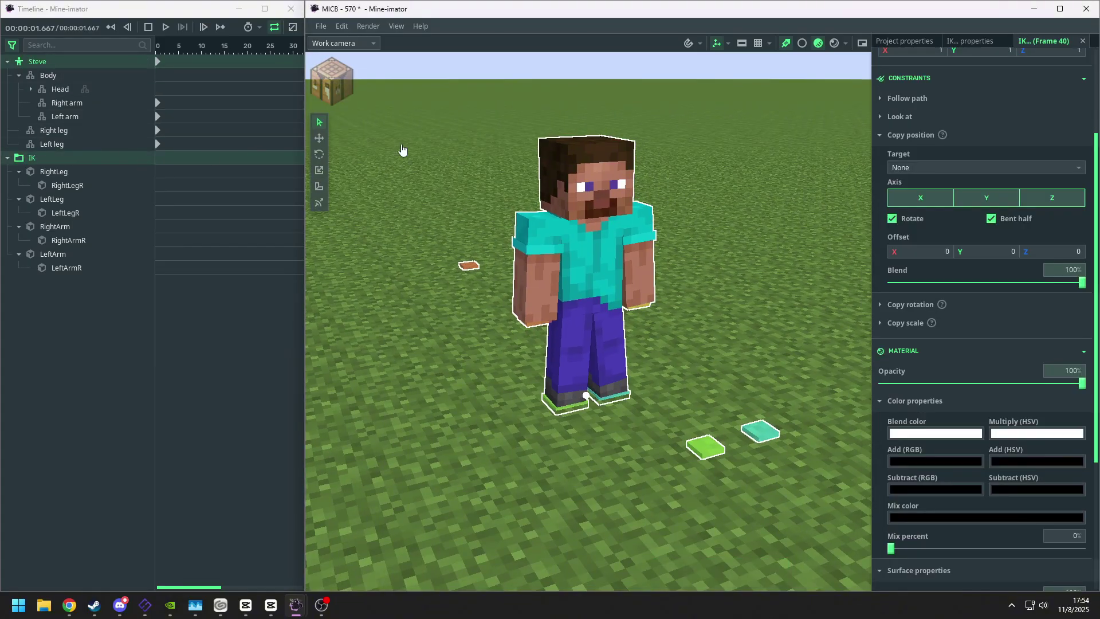
{"action": "key", "text": "ctrl+g"}
{"action": "left_click", "coordinate": [8, 62]}
{"action": "left_click", "coordinate": [57, 199]}
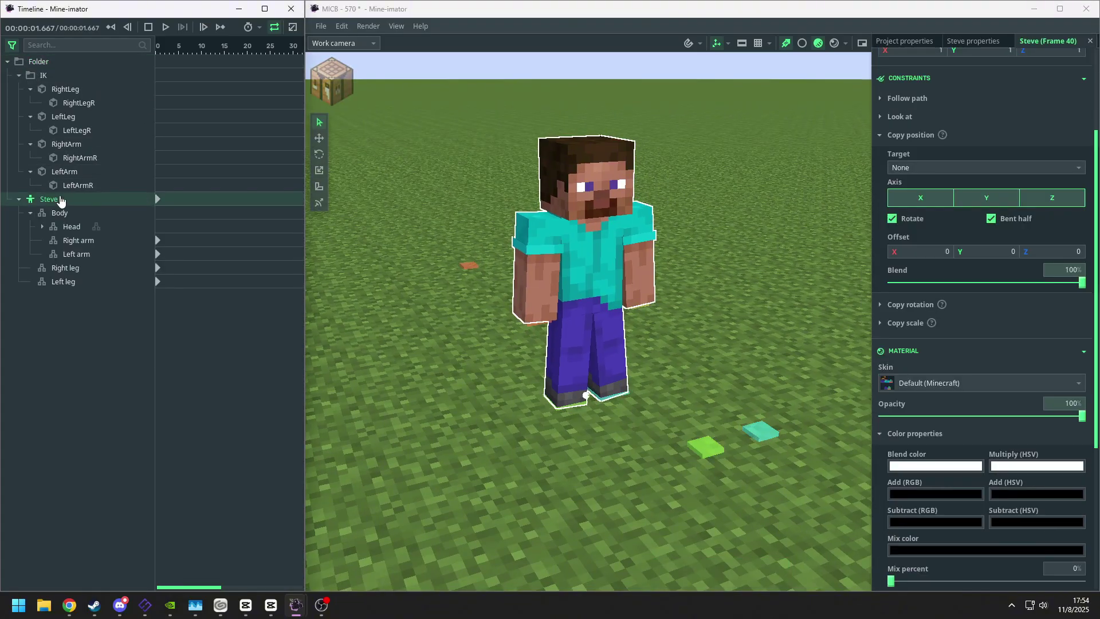
{"action": "left_click_drag", "start_coordinate": [60, 199], "coordinate": [49, 71]}
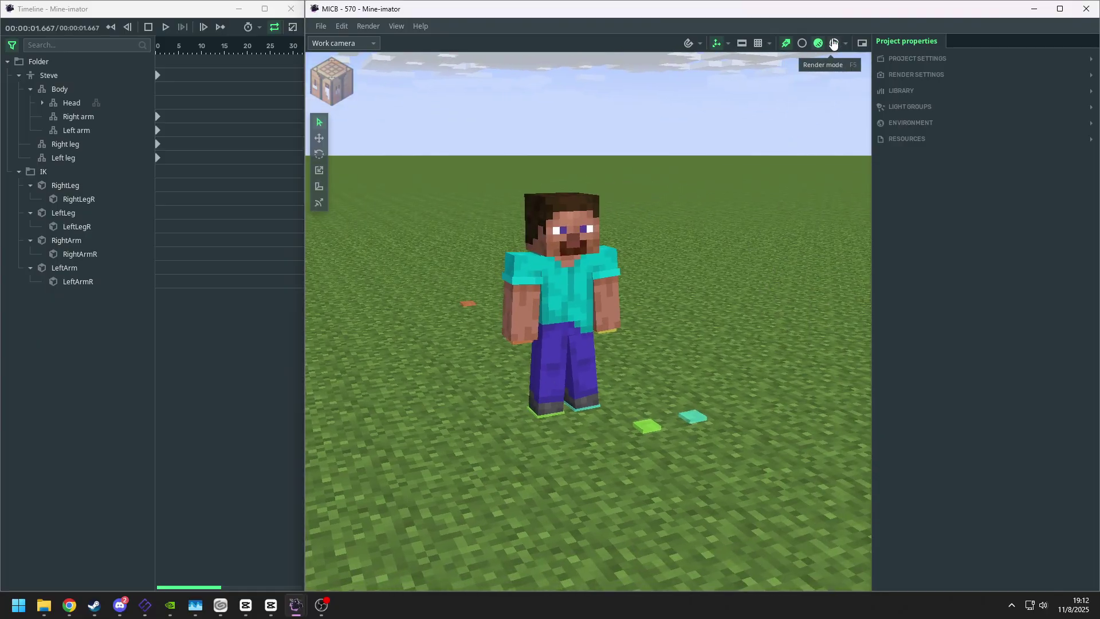
- Check the leg cubes in render mode and enable HQ hiding for the IK folder
{"action": "mouse_move", "coordinate": [744, 304]}
{"action": "left_mouse_down"}
{"action": "mouse_move", "coordinate": [602, 302]}
{"action": "mouse_move", "coordinate": [699, 287]}
{"action": "mouse_move", "coordinate": [743, 304]}
{"action": "left_mouse_up"}
{"action": "left_click", "coordinate": [719, 407]}
{"action": "left_click", "coordinate": [564, 414]}
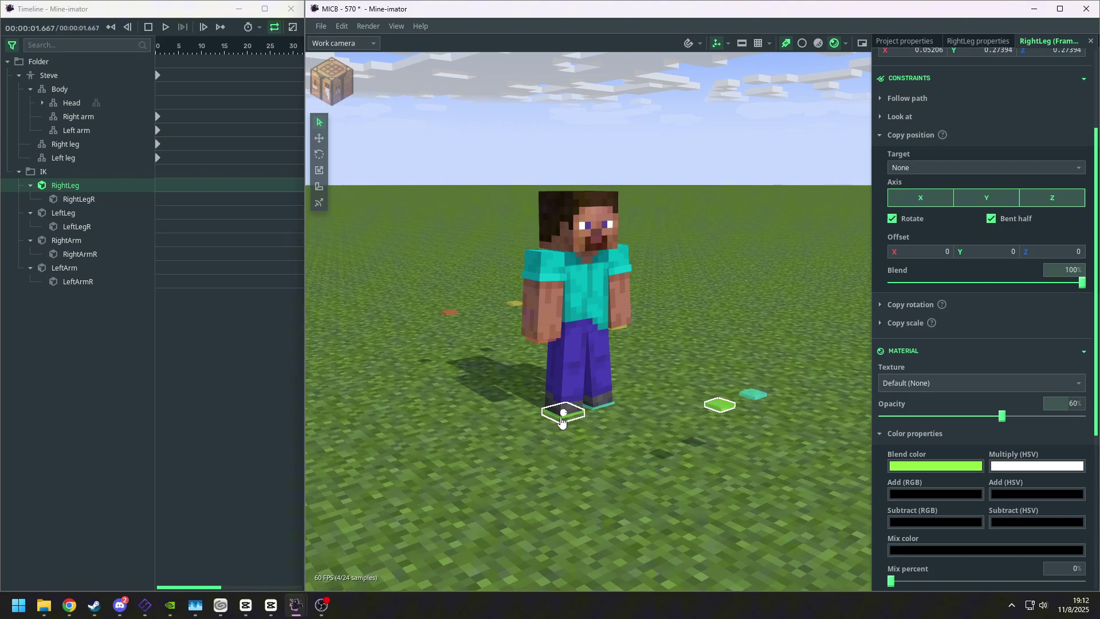
{"action": "left_click_drag", "start_coordinate": [526, 379], "coordinate": [561, 372]}
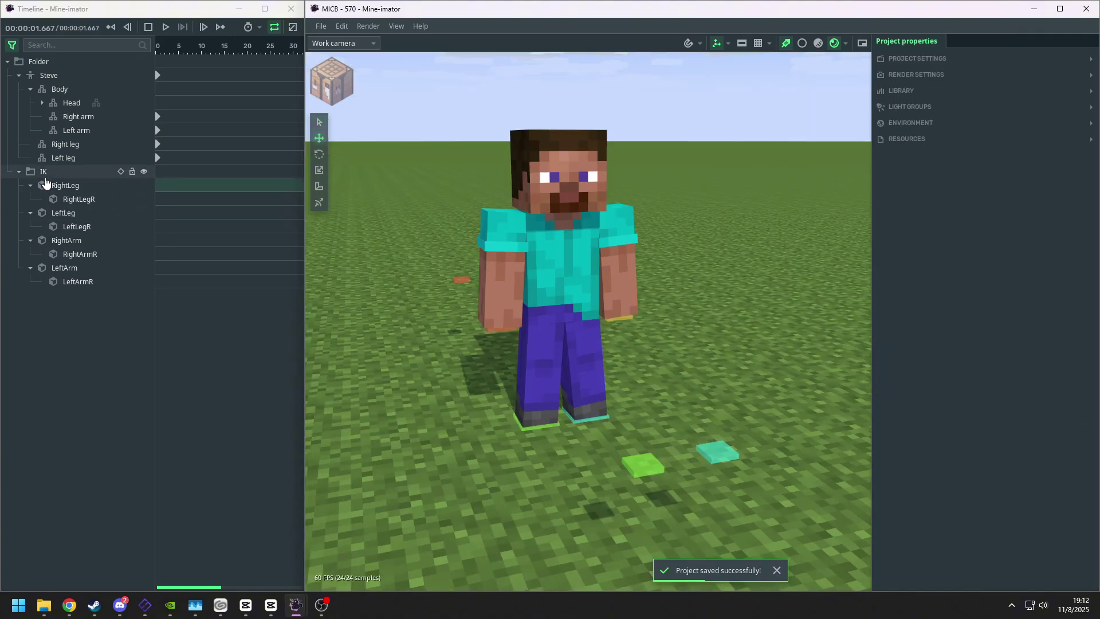
{"action": "left_click", "coordinate": [45, 174]}
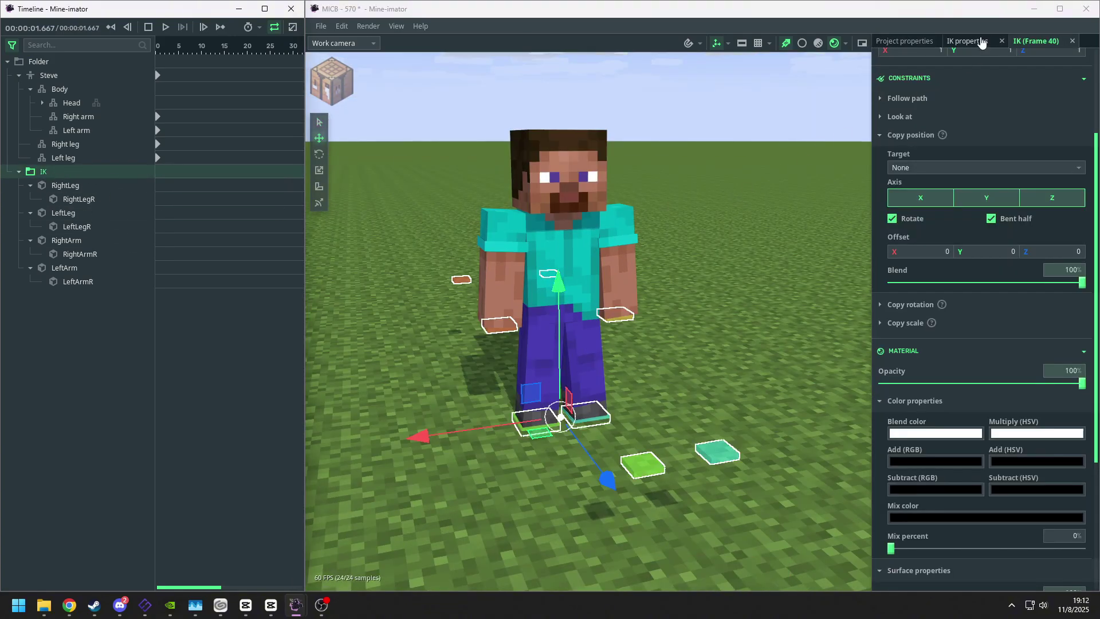
{"action": "left_click", "coordinate": [982, 42]}
{"action": "left_click", "coordinate": [966, 394]}
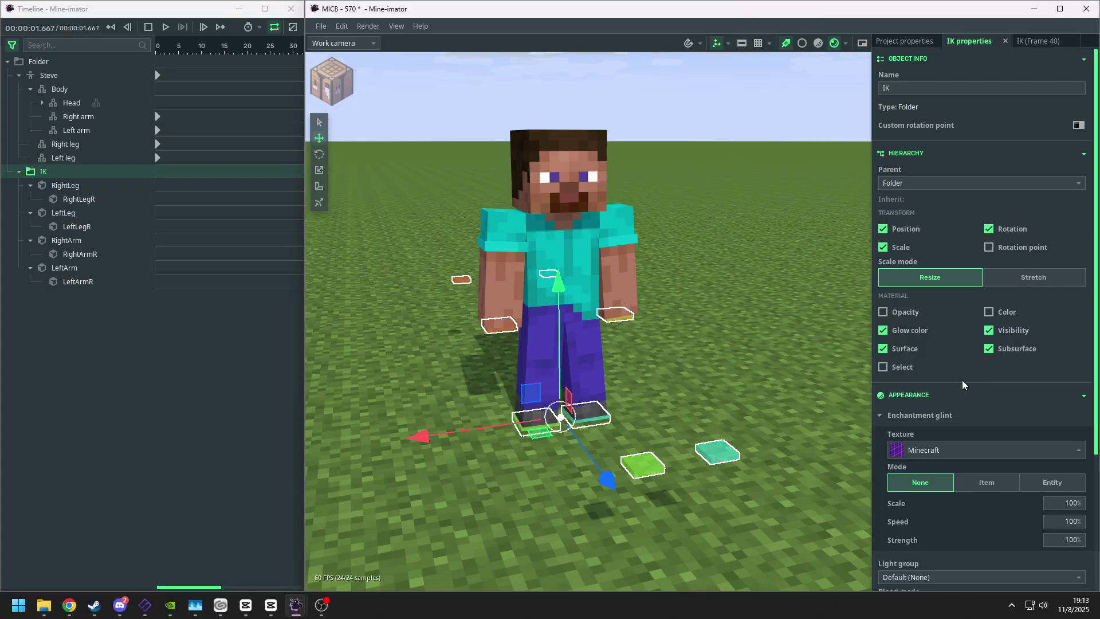
{"action": "scroll", "coordinate": [961, 379], "scroll_direction": "down", "scroll_amount": 3}
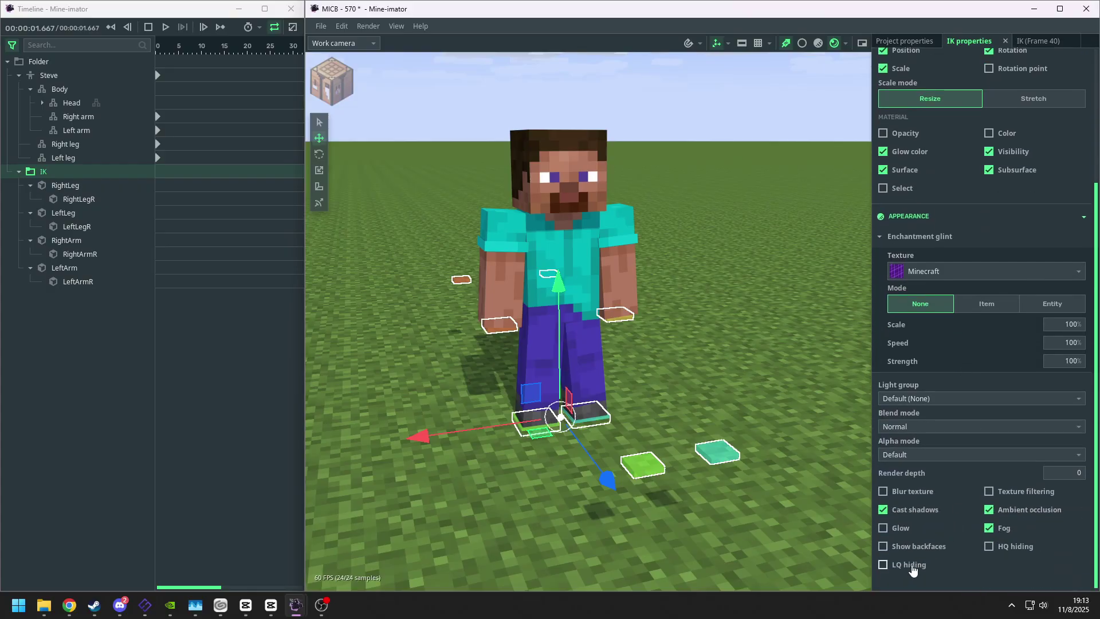
{"action": "left_click", "coordinate": [1005, 554]}
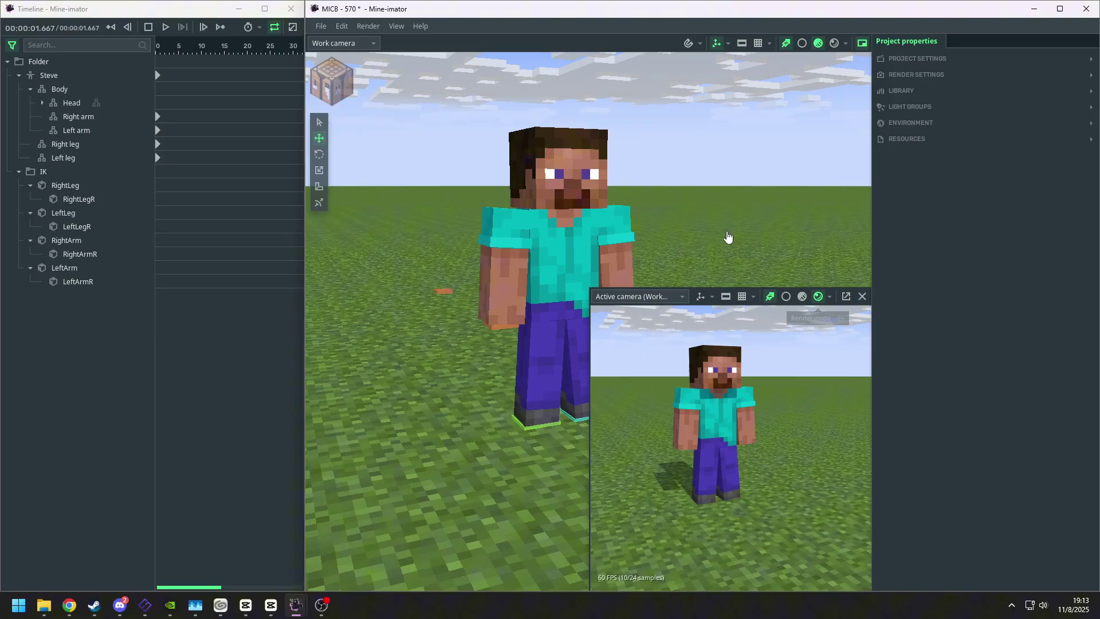
- Move the RightArm cube outward and slightly up to swing Steve's right arm away from his body
{"action": "key", "text": "w"}
{"action": "right_click_drag", "start_coordinate": [727, 238], "coordinate": [721, 219]}
{"action": "scroll", "coordinate": [720, 219], "scroll_direction": "down", "scroll_amount": 5}
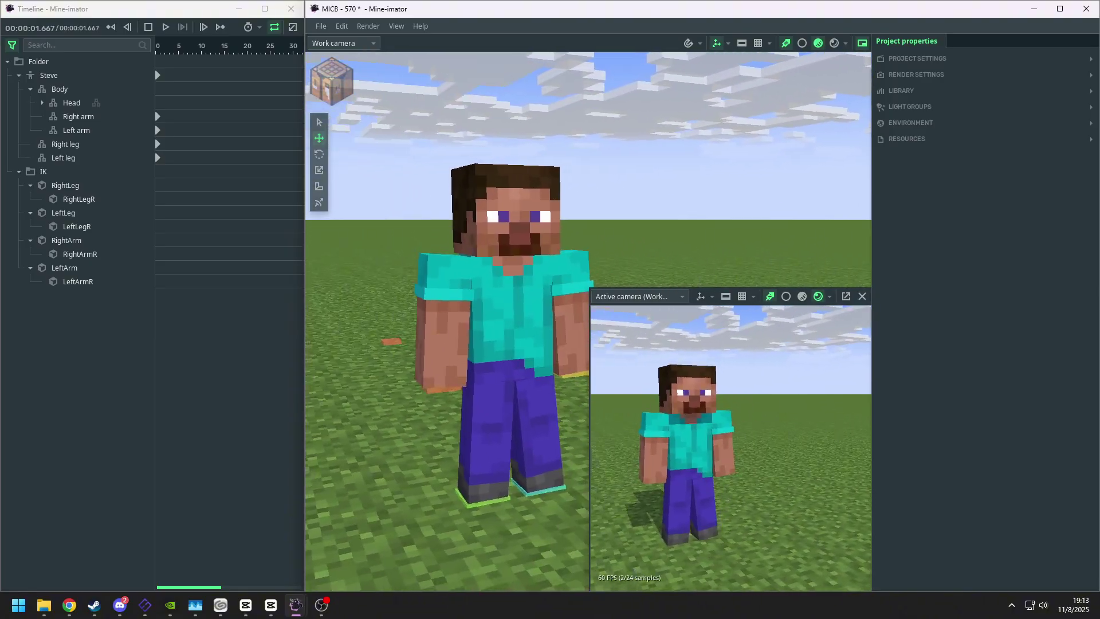
{"action": "left_click", "coordinate": [440, 395]}
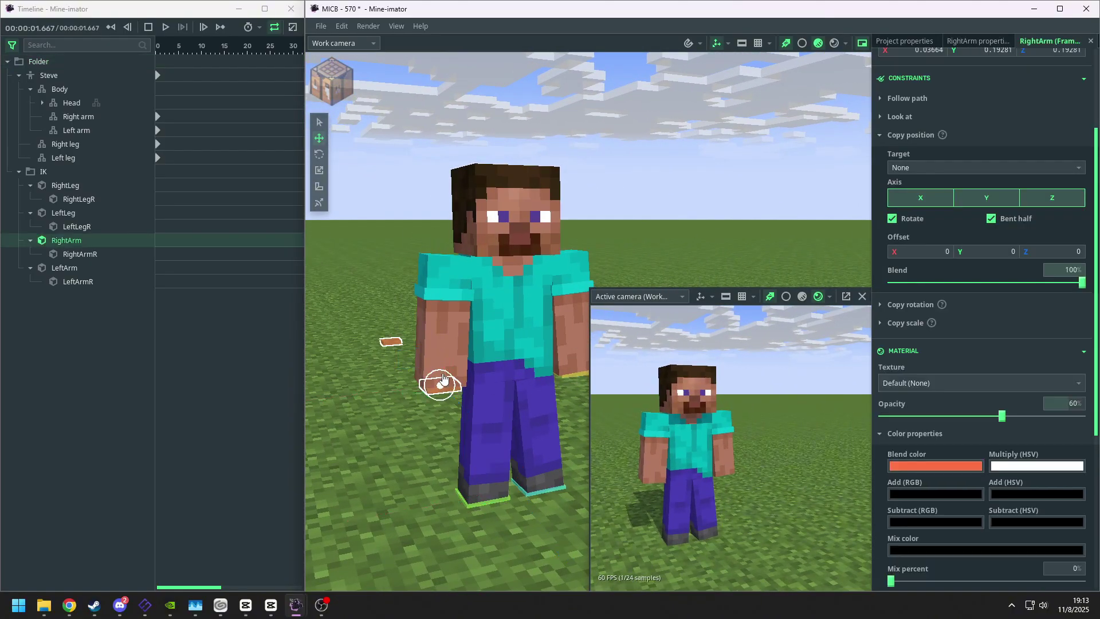
{"action": "left_click_drag", "start_coordinate": [443, 378], "coordinate": [408, 361]}
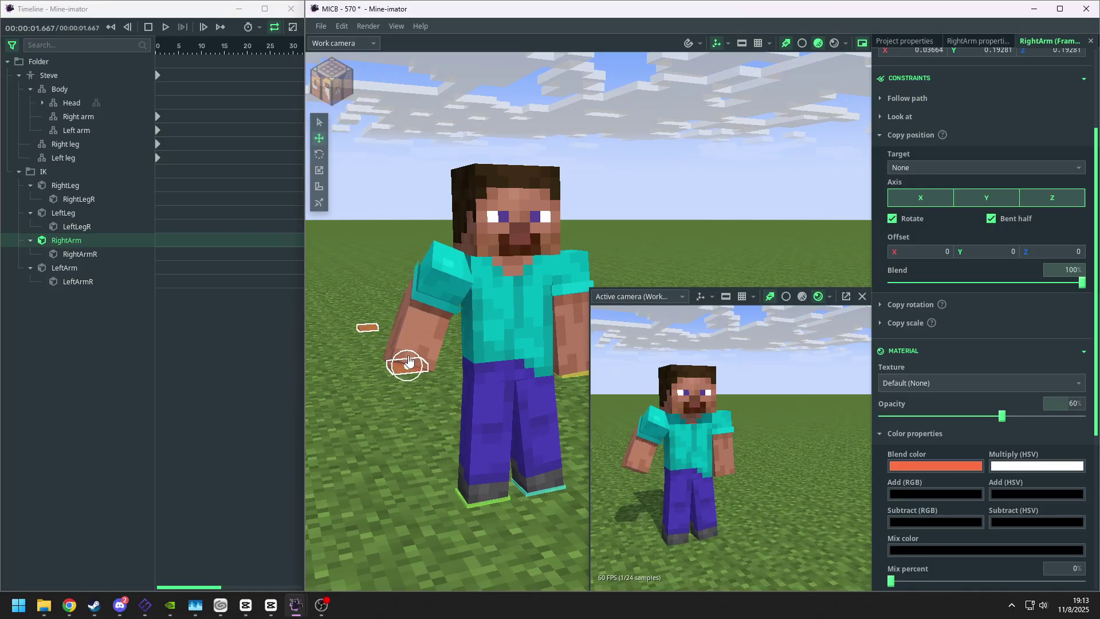
{"action": "left_click", "coordinate": [690, 230]}
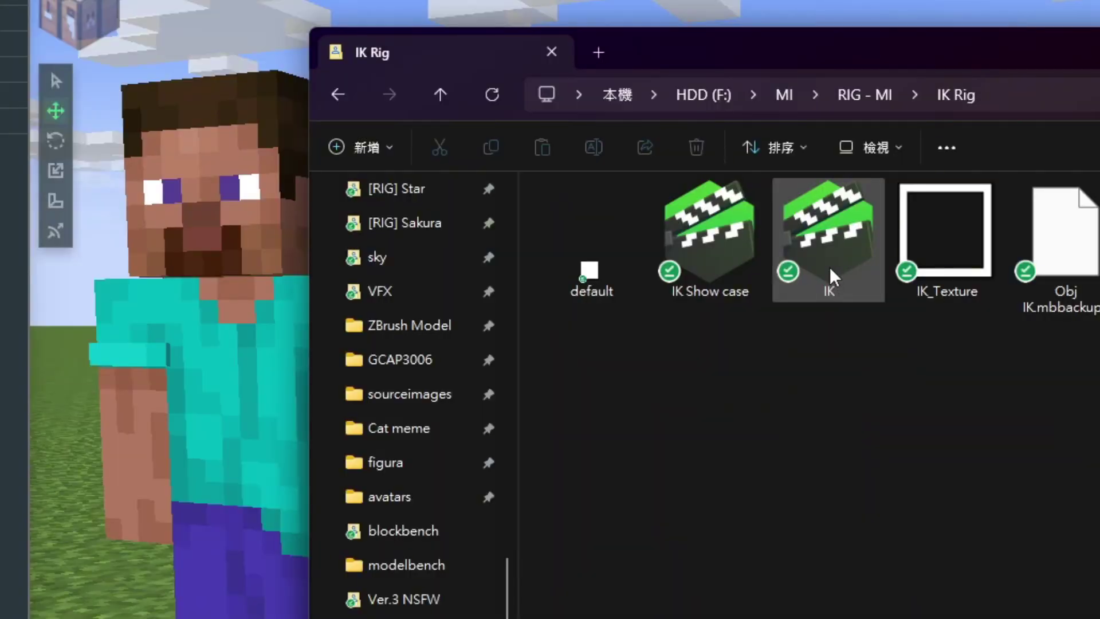
- Import the IK file from the IK Rig folder into Mine-imator
{"action": "left_click_drag", "start_coordinate": [831, 269], "coordinate": [216, 545]}
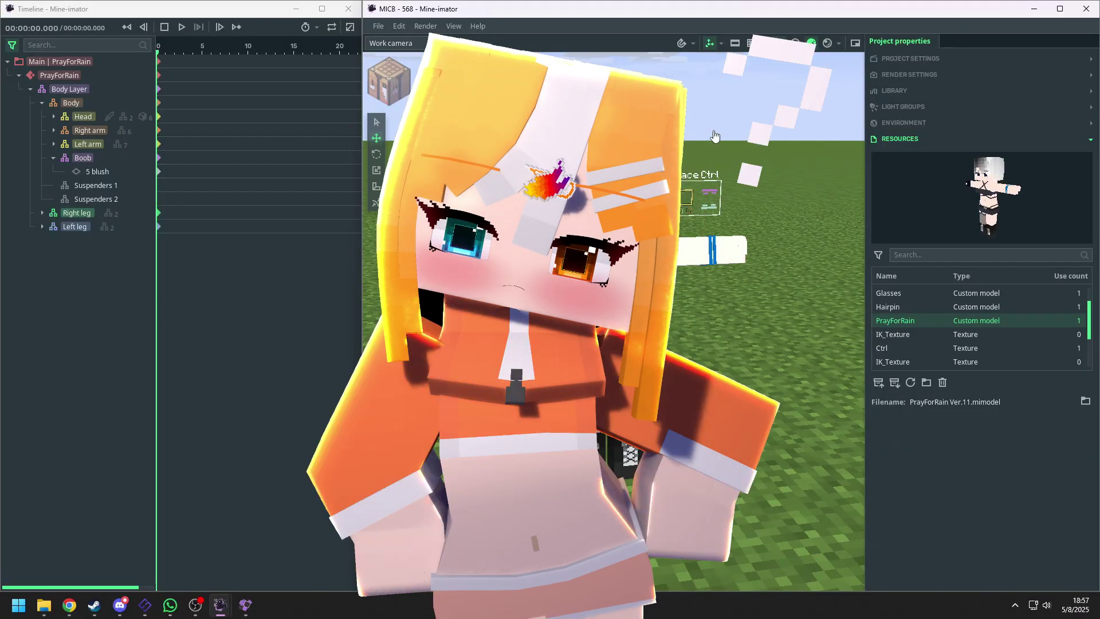
- Show the constraint settings of the PrayForRain model's right arm
{"action": "left_click", "coordinate": [90, 130]}
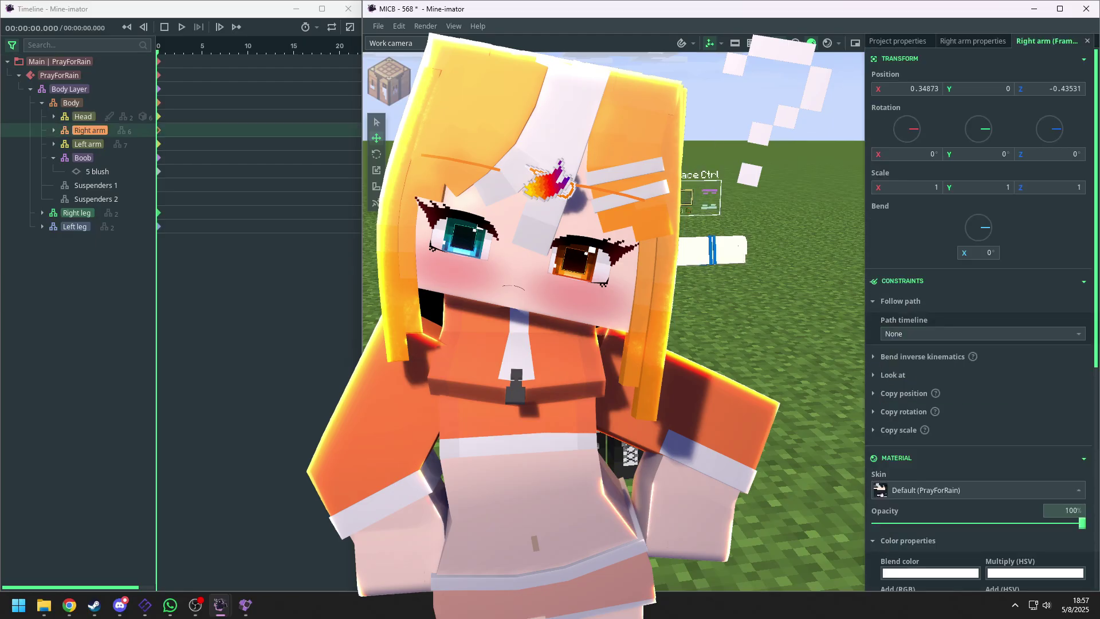
{"action": "left_click_drag", "start_coordinate": [614, 287], "coordinate": [676, 350]}
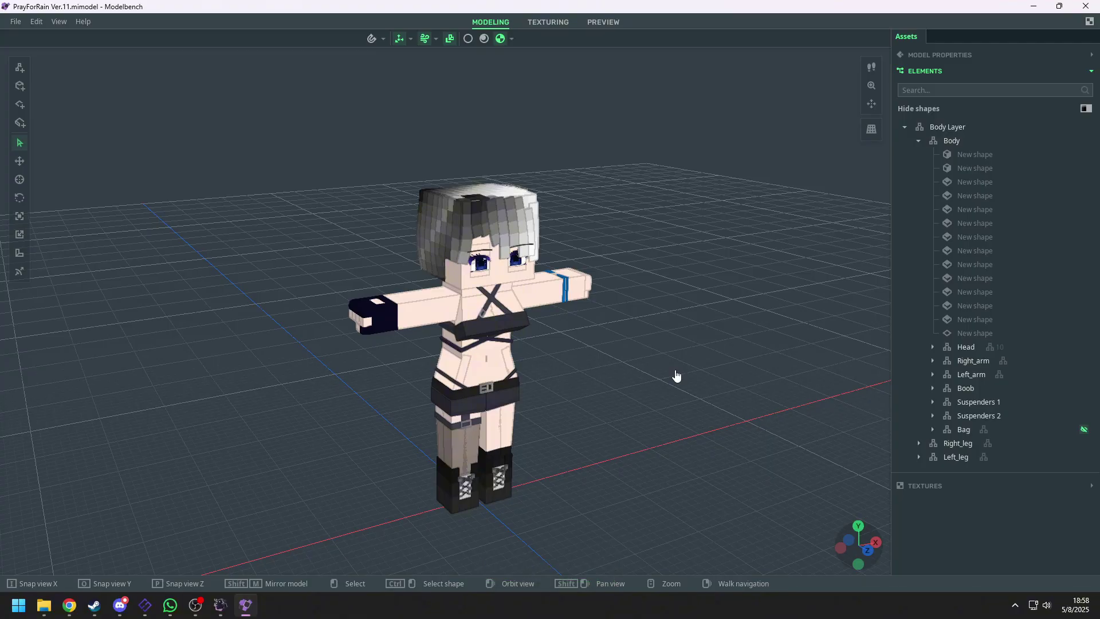
- In Modelbench, set the Right_arm part's bend joint end to 6 and save the model
{"action": "left_click", "coordinate": [988, 361]}
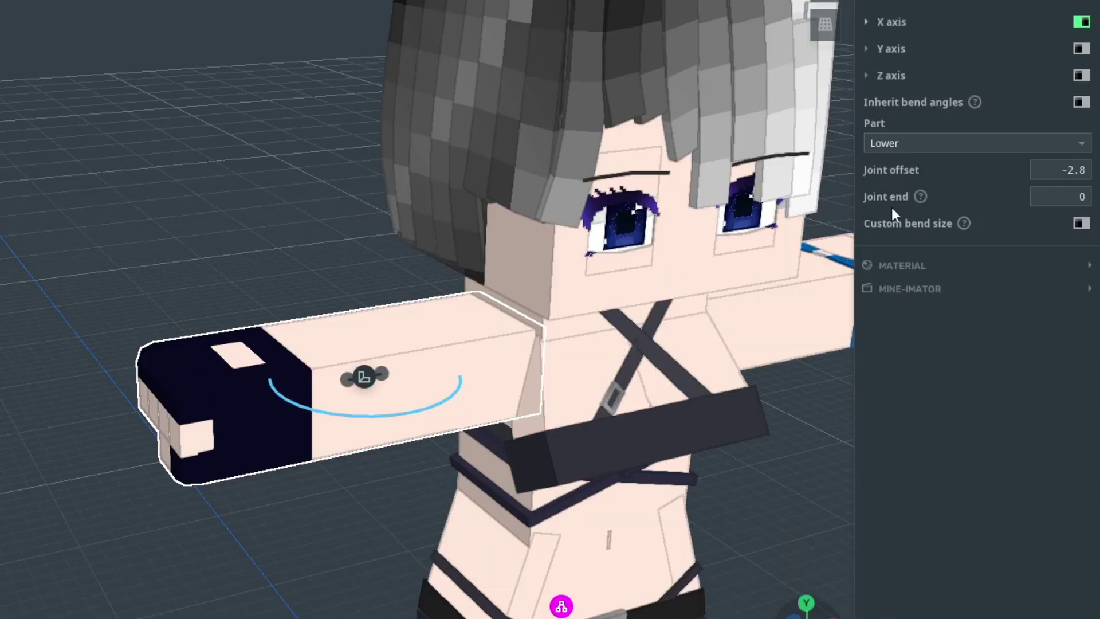
{"action": "mouse_move", "coordinate": [767, 247]}
{"action": "left_click_drag", "start_coordinate": [805, 269], "coordinate": [751, 213]}
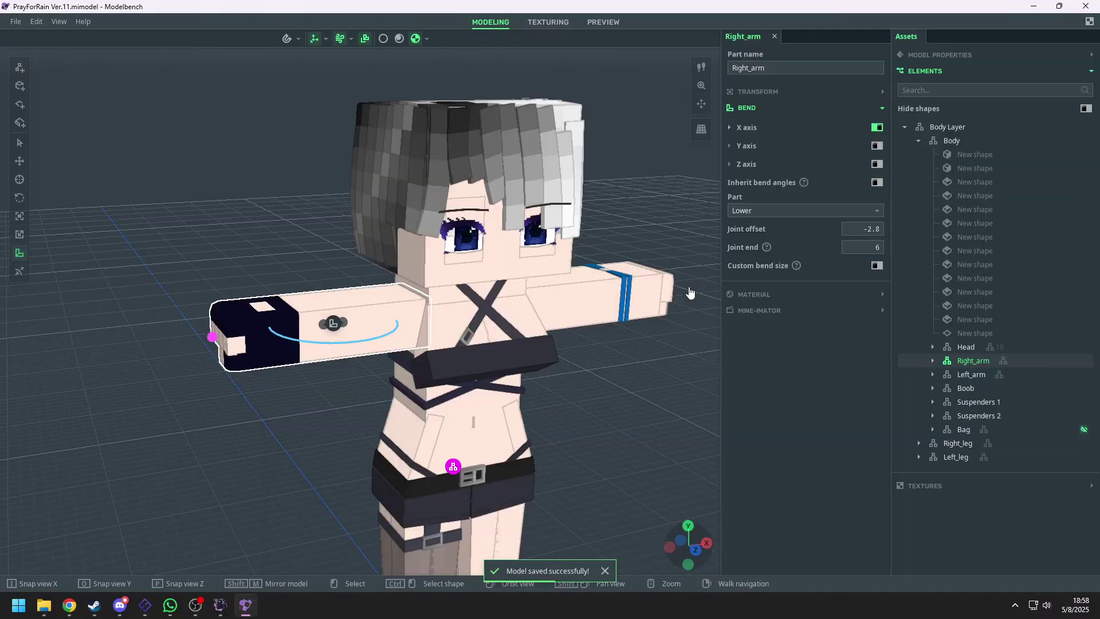
- Switch back to Mine-imator and replace the PrayForRain resource with the saved PrayForRain Ver.11.mimodel file
{"action": "key", "text": "alt+Tab"}
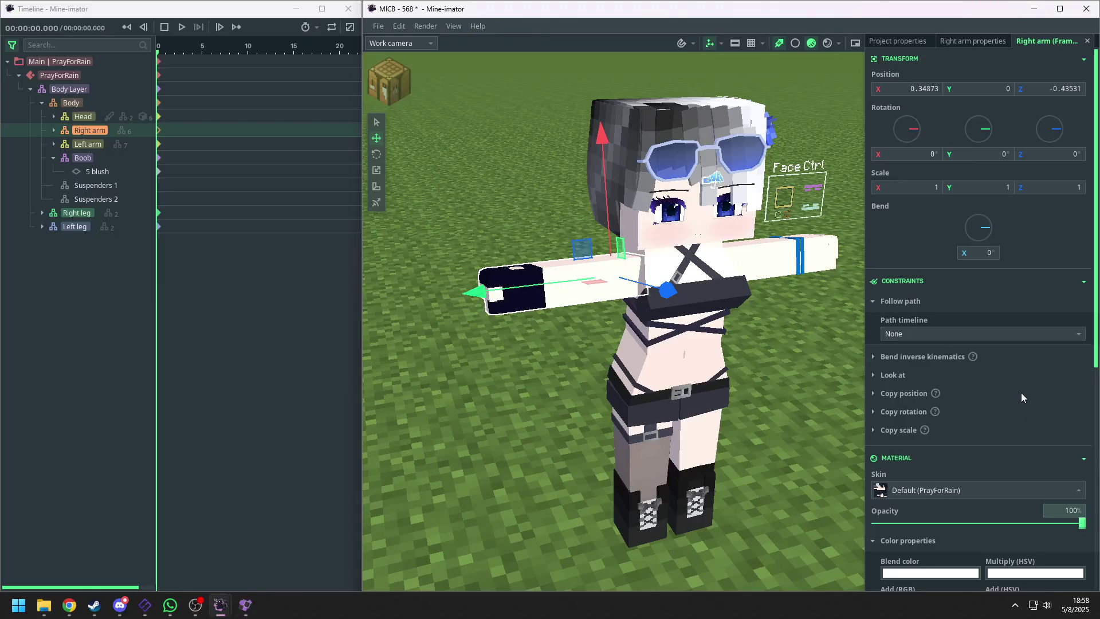
{"action": "scroll", "coordinate": [1023, 391], "scroll_direction": "down", "scroll_amount": 5}
{"action": "left_click", "coordinate": [897, 41]}
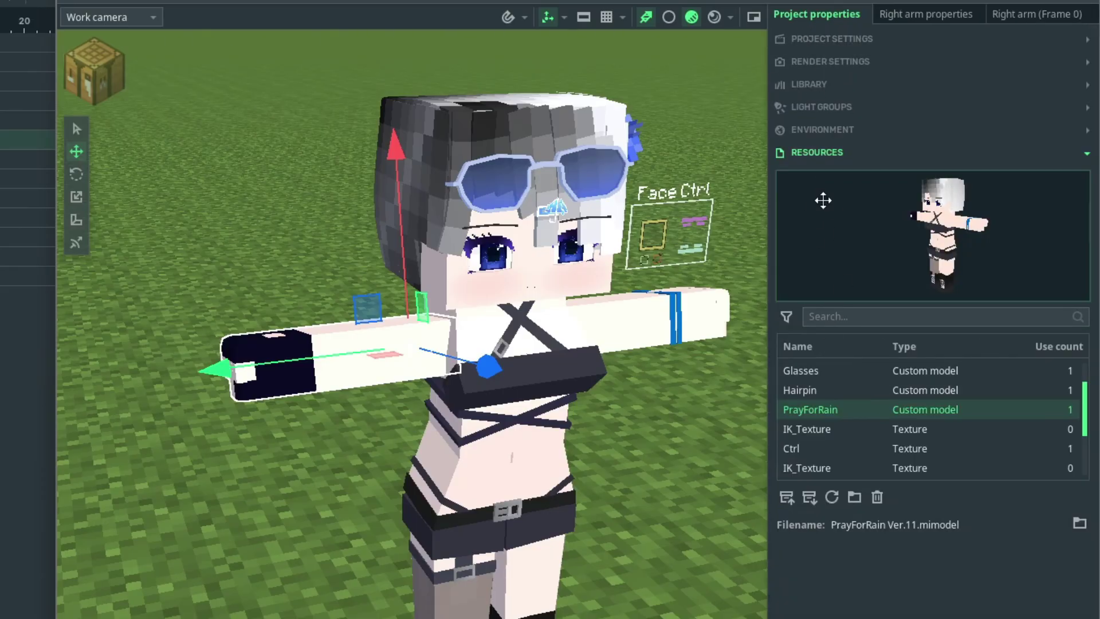
{"action": "left_click", "coordinate": [855, 498]}
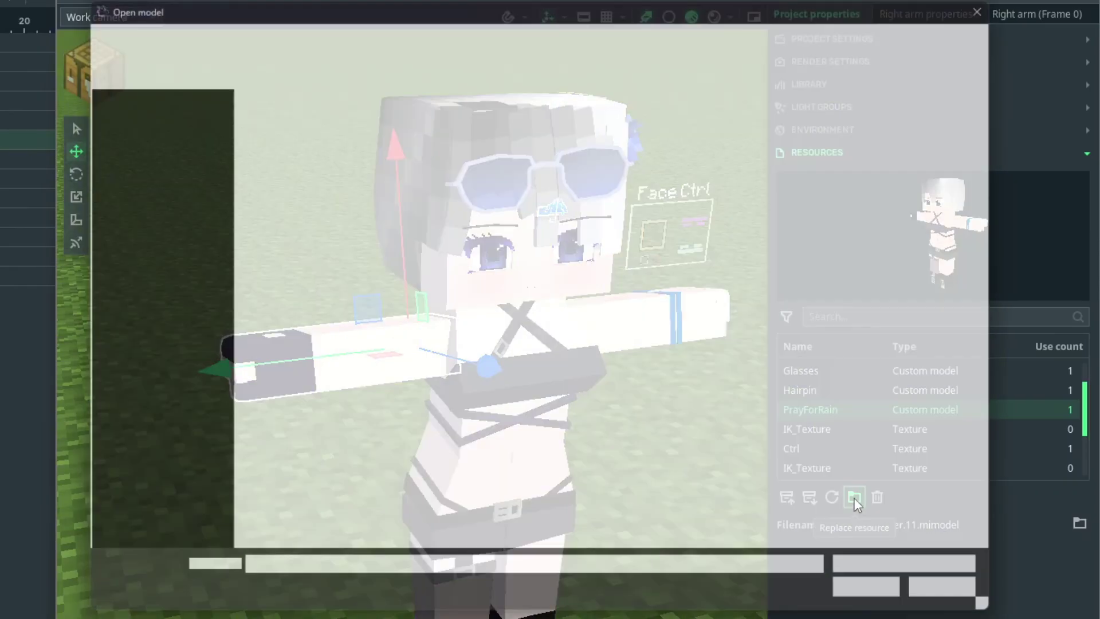
{"action": "double_click", "coordinate": [296, 262]}
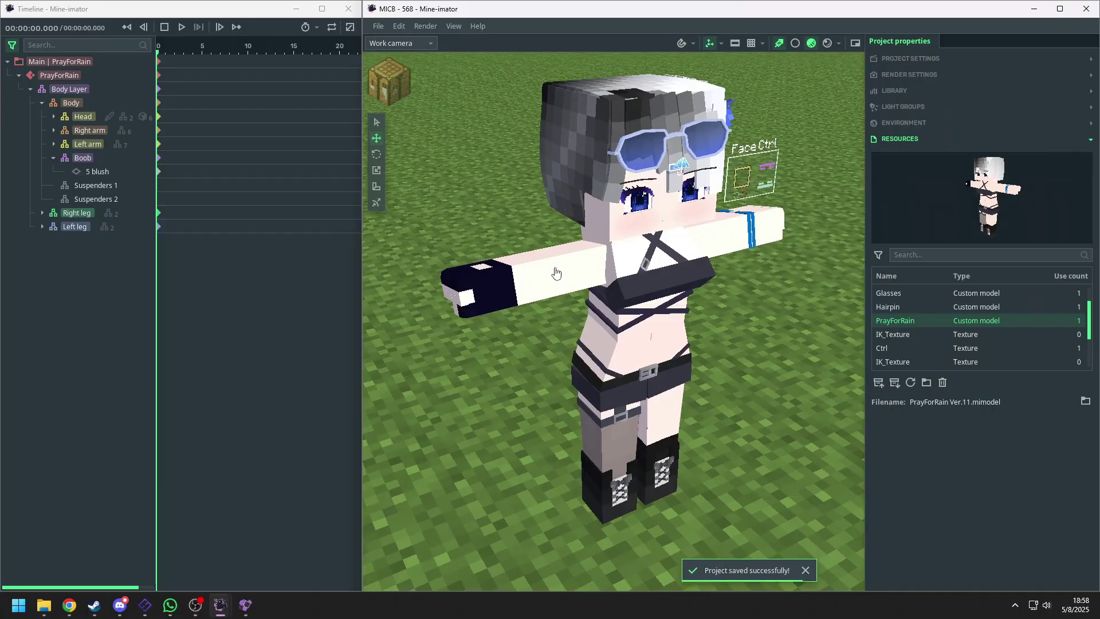
- Examine the inverse kinematics settings of the PrayForRain model's right arm
{"action": "left_click", "coordinate": [555, 273]}
{"action": "scroll", "coordinate": [950, 266], "scroll_direction": "up", "scroll_amount": 4}
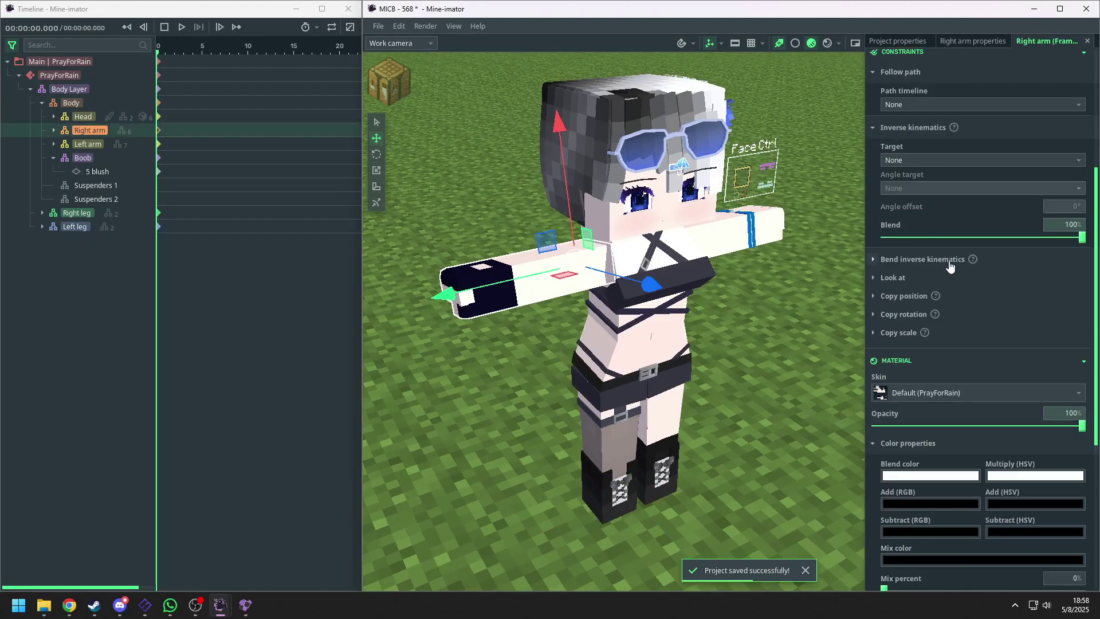
{"action": "scroll", "coordinate": [949, 265], "scroll_direction": "up", "scroll_amount": 2}
{"action": "left_click", "coordinate": [916, 197]}
{"action": "left_click", "coordinate": [916, 196]}
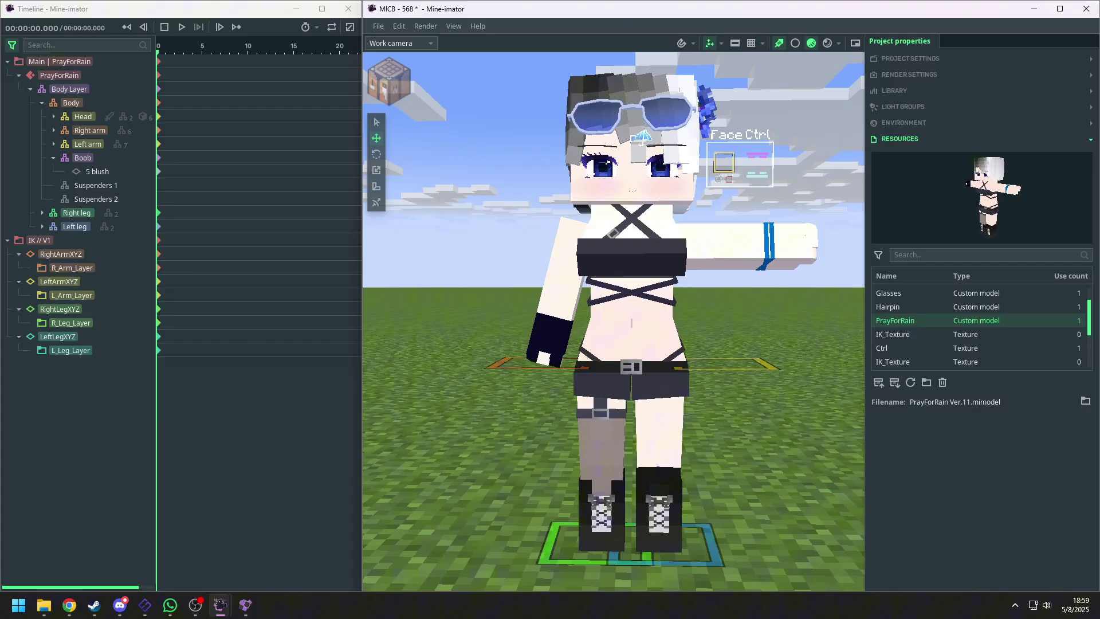
{"action": "key", "text": "alt+Tab"}
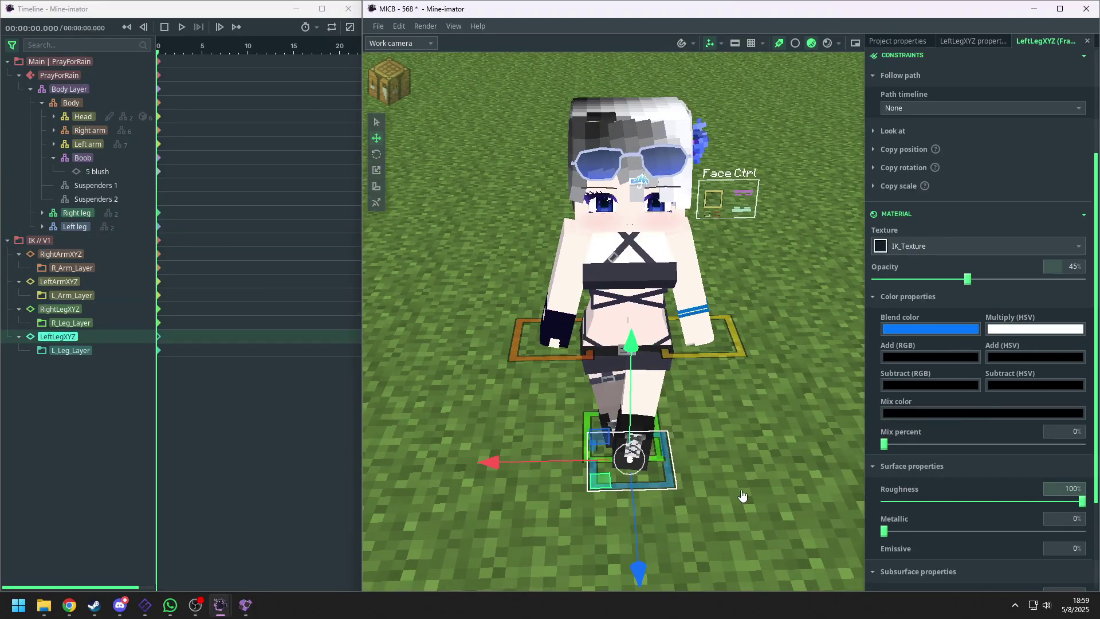
{"action": "left_click", "coordinate": [595, 378]}
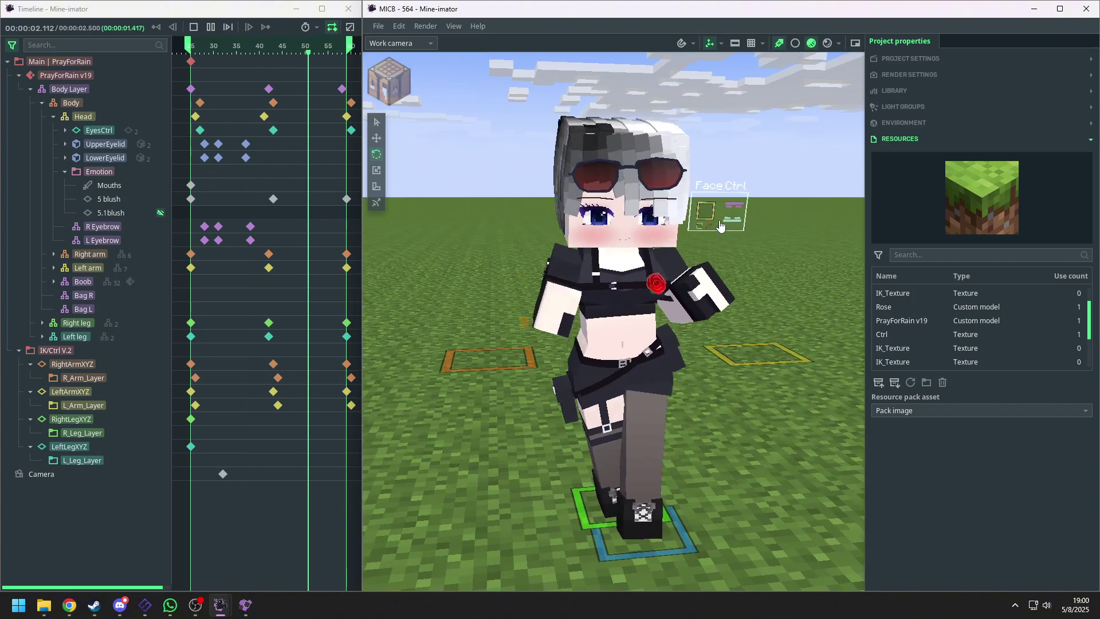
- Show the second viewport with the active camera and place it beside the work camera view, framing the whole character in both
{"action": "left_click", "coordinate": [856, 43]}
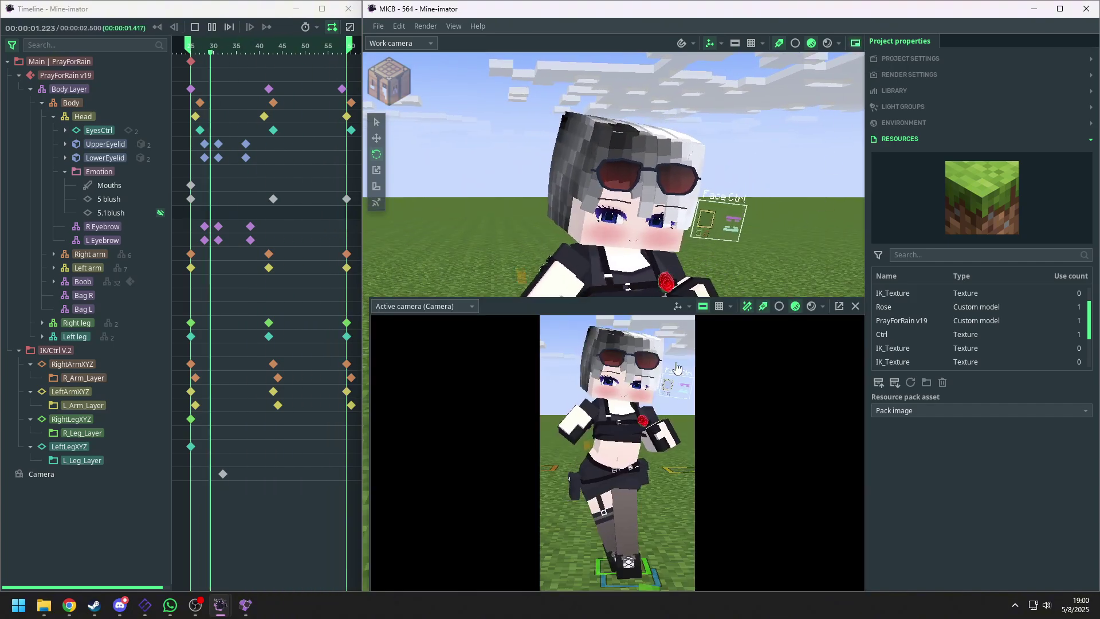
{"action": "left_click_drag", "start_coordinate": [371, 299], "coordinate": [671, 203]}
{"action": "left_click_drag", "start_coordinate": [550, 310], "coordinate": [553, 275]}
{"action": "middle_click_drag", "start_coordinate": [553, 275], "coordinate": [467, 287]}
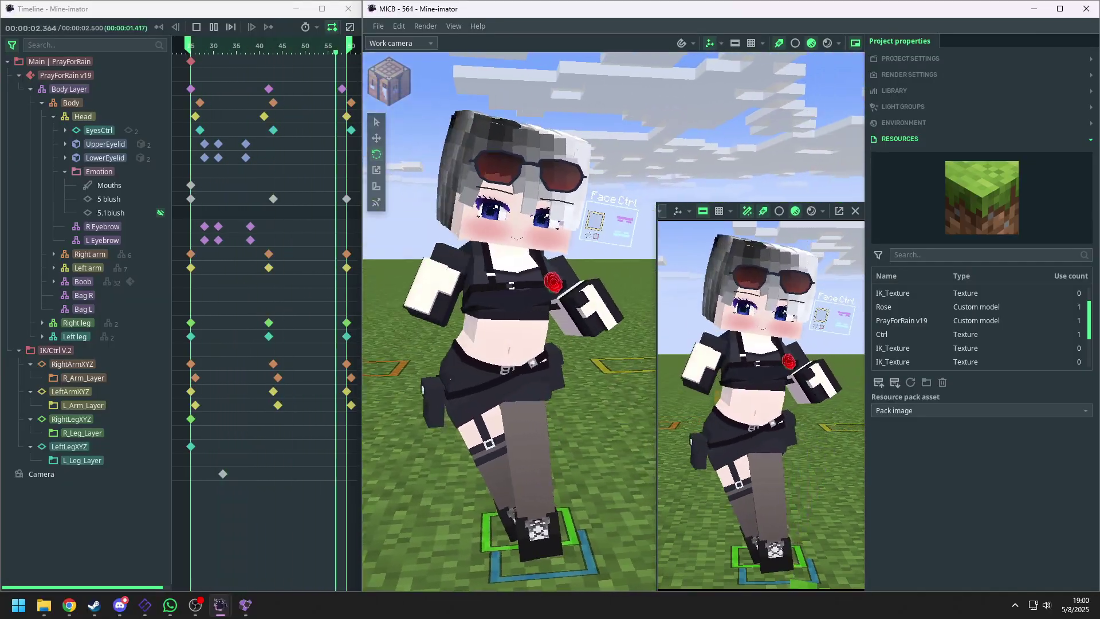
{"action": "left_click_drag", "start_coordinate": [516, 252], "coordinate": [590, 279]}
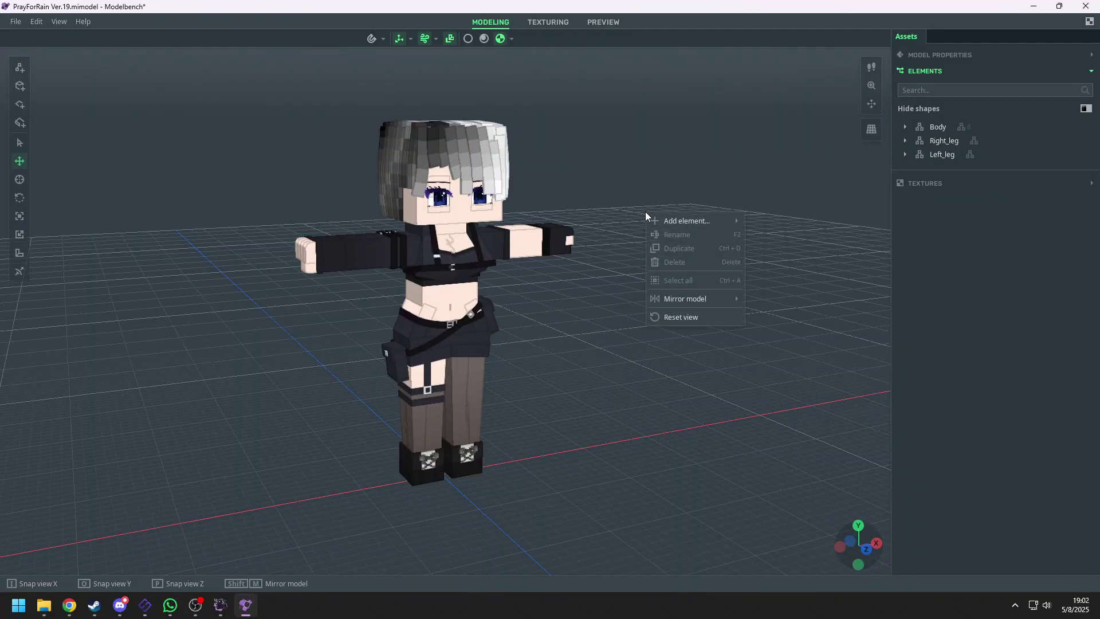
- In Modelbench, add a new part to the PrayForRain Ver.19 model and name it BodyLayer
{"action": "mouse_move", "coordinate": [690, 224]}
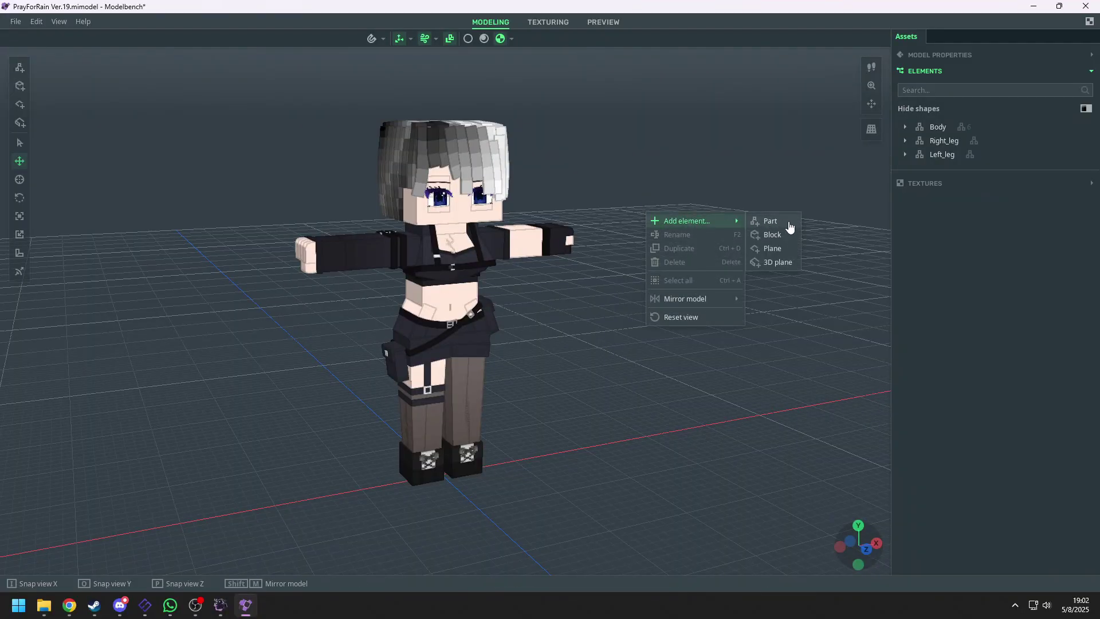
{"action": "left_click", "coordinate": [771, 221]}
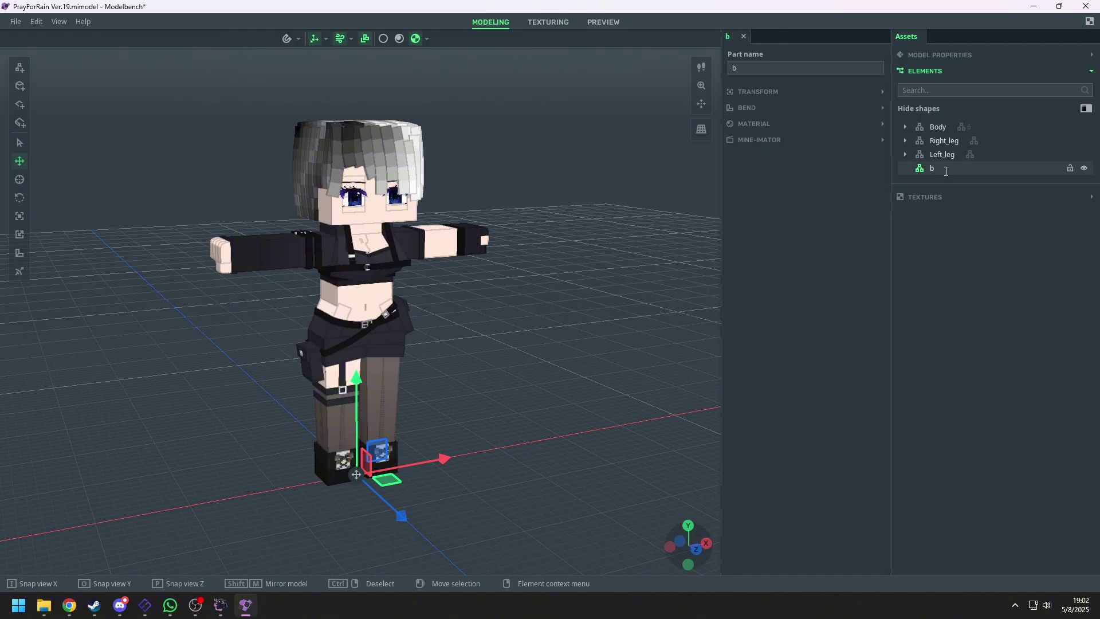
{"action": "type", "text": "bP"}
{"action": "key", "text": "BackSpace"}
{"action": "key", "text": "BackSpace"}
{"action": "type", "text": "BodyLayer"}
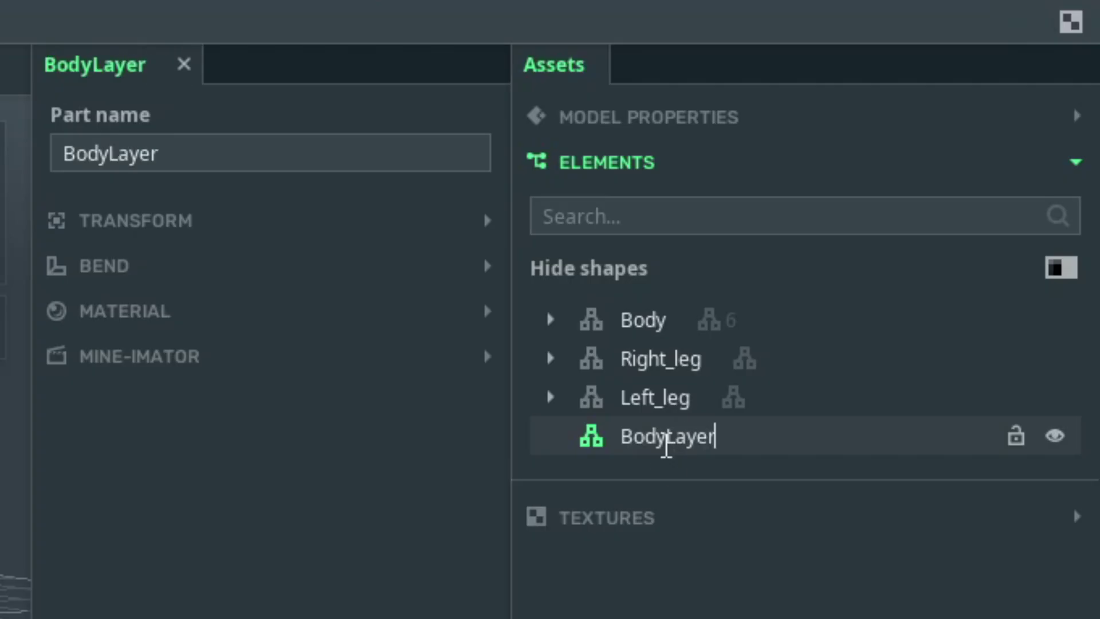
{"action": "key", "text": "Return"}
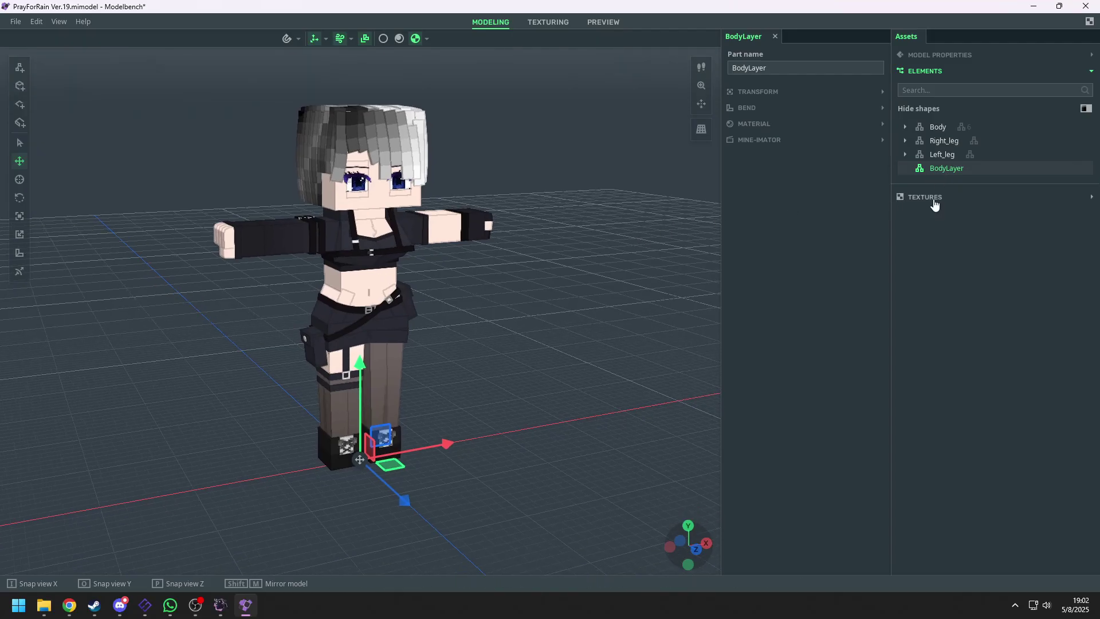
- Select the Body, Right_leg and Left_leg parts together and nest them inside the BodyLayer part
{"action": "left_click", "coordinate": [824, 95]}
{"action": "left_click", "coordinate": [948, 129]}
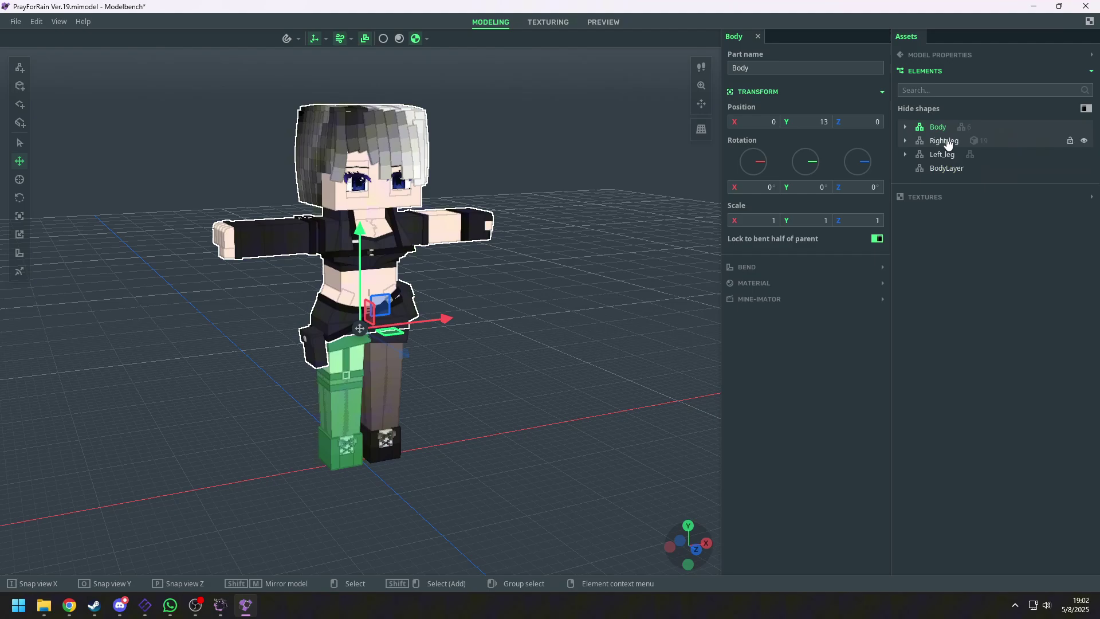
{"action": "left_click", "coordinate": [949, 155], "text": "shift"}
{"action": "left_click_drag", "start_coordinate": [959, 132], "coordinate": [959, 129]}
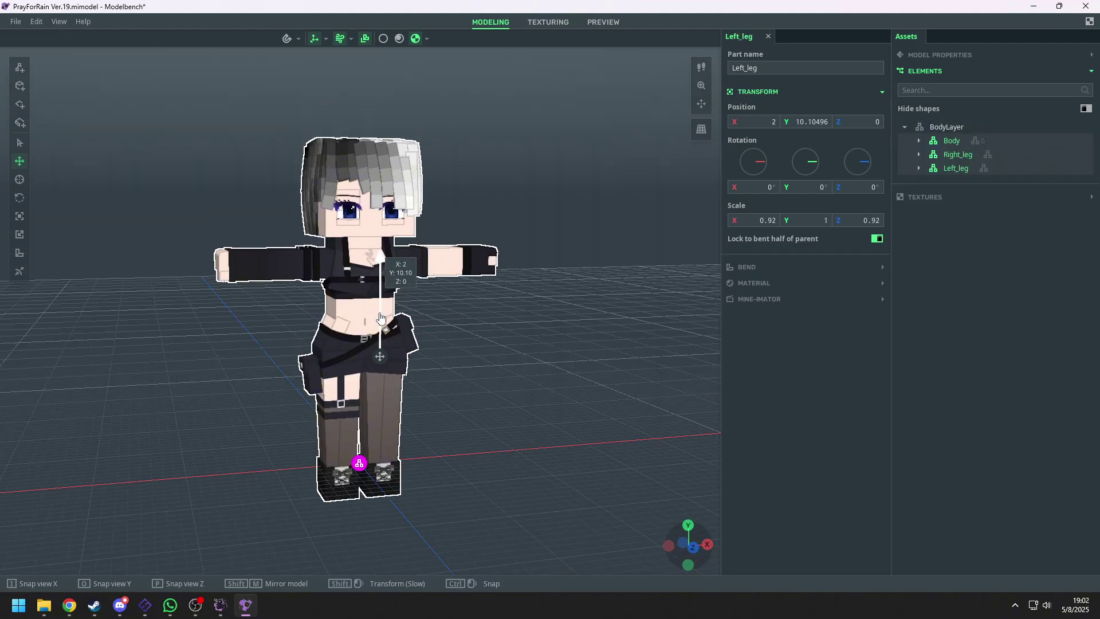
- Lower Body, Right_leg and Left_leg until the hips meet the BodyLayer pivot, and raise BodyLayer until the feet stand on the ground
{"action": "left_click_drag", "start_coordinate": [383, 418], "coordinate": [383, 428]}
{"action": "scroll", "coordinate": [449, 386], "scroll_direction": "up", "scroll_amount": 5}
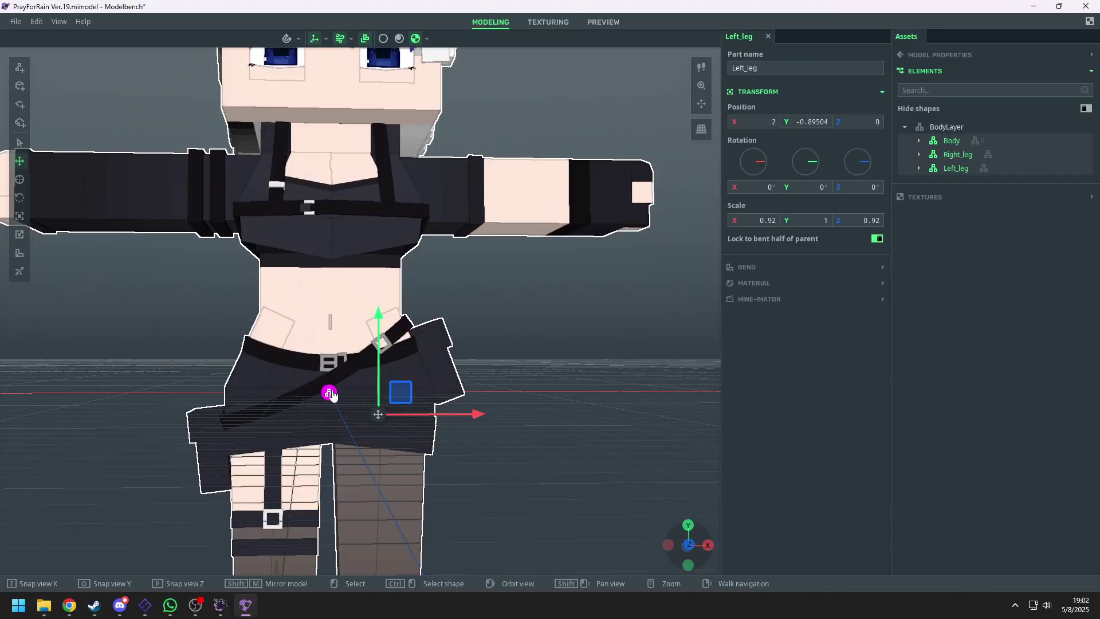
{"action": "left_click", "coordinate": [963, 127]}
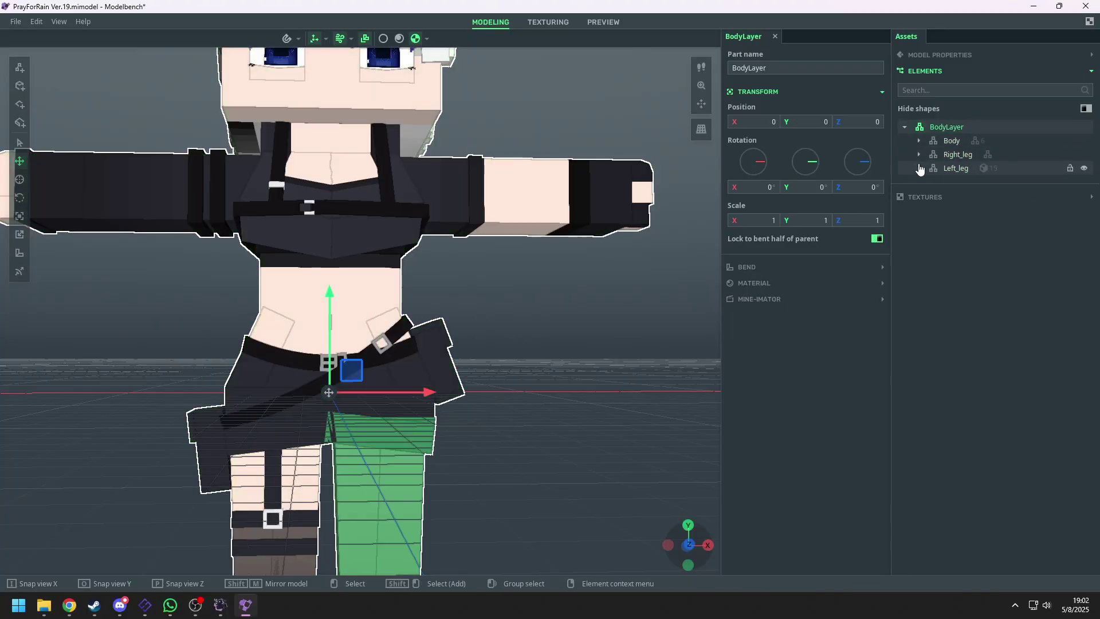
{"action": "scroll", "coordinate": [340, 321], "scroll_direction": "down", "scroll_amount": 5}
{"action": "left_click_drag", "start_coordinate": [339, 305], "coordinate": [339, 178]}
{"action": "left_click", "coordinate": [430, 186]}
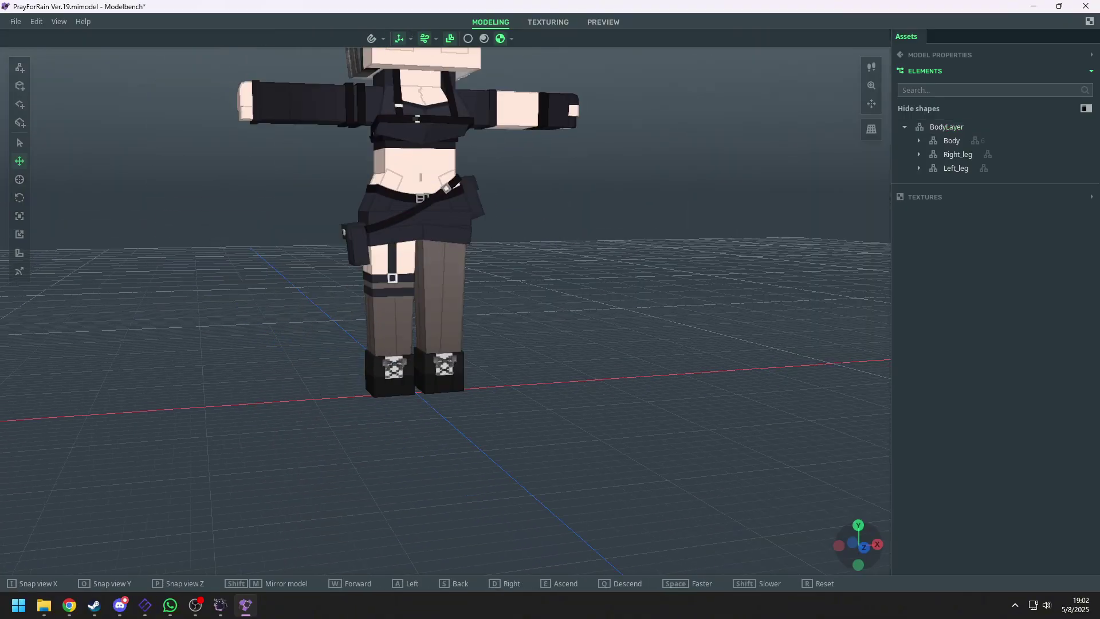
{"action": "left_click_drag", "start_coordinate": [430, 186], "coordinate": [369, 244]}
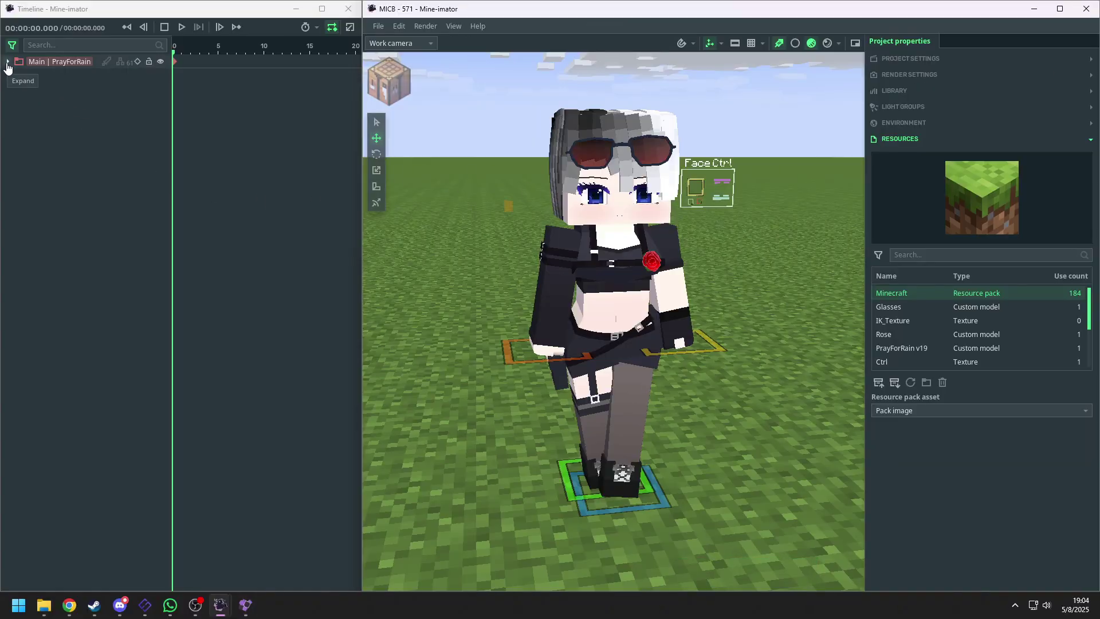
- In Mine-imator, expand the Main | PrayForRain folder and keyframe Body Layer at frames 6 and 15 and Body at frames 8 and 18
{"action": "left_click", "coordinate": [8, 62]}
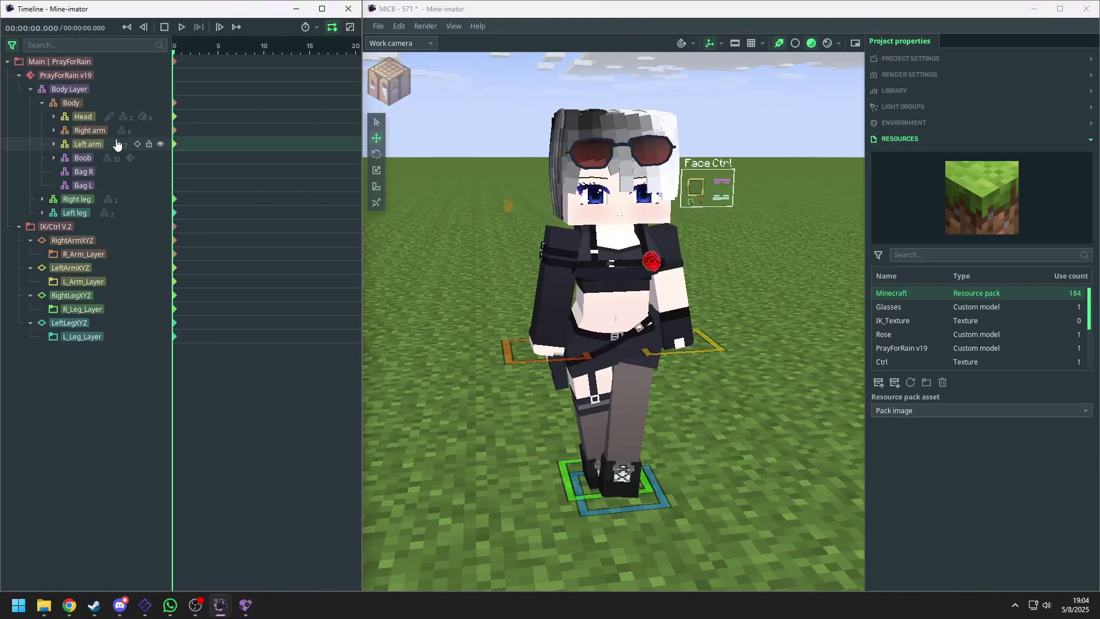
{"action": "left_click", "coordinate": [99, 94]}
{"action": "left_click_drag", "start_coordinate": [755, 216], "coordinate": [573, 366]}
{"action": "scroll", "coordinate": [601, 361], "scroll_direction": "up", "scroll_amount": 2}
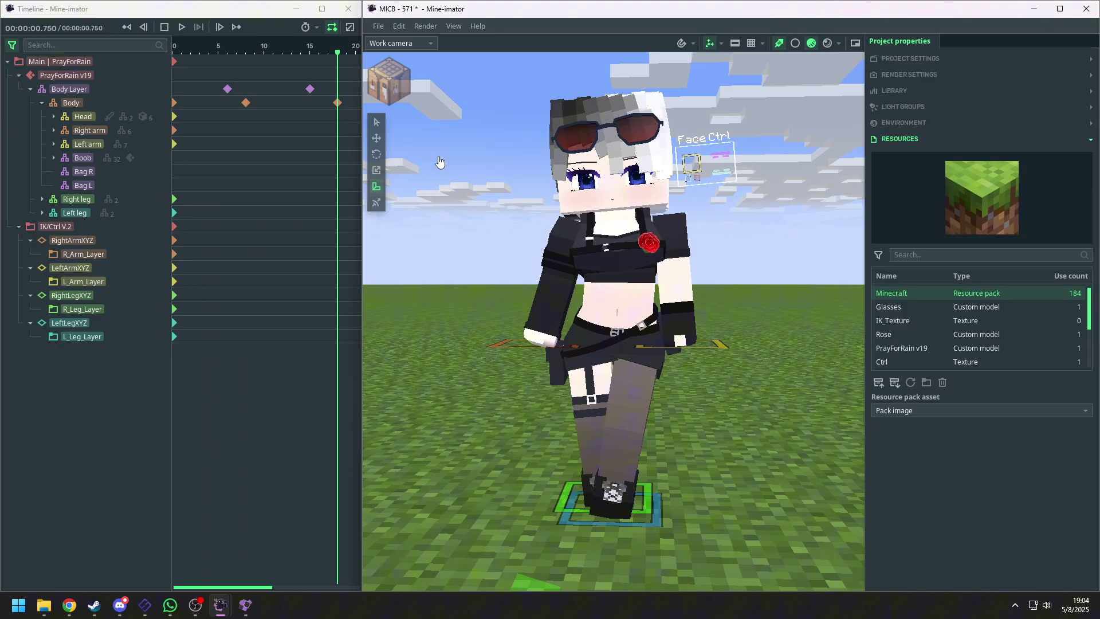
{"action": "key", "text": "ctrl+s"}
- Open the transition choices for the selected Body Layer and Body keyframes
{"action": "right_click", "coordinate": [219, 71]}
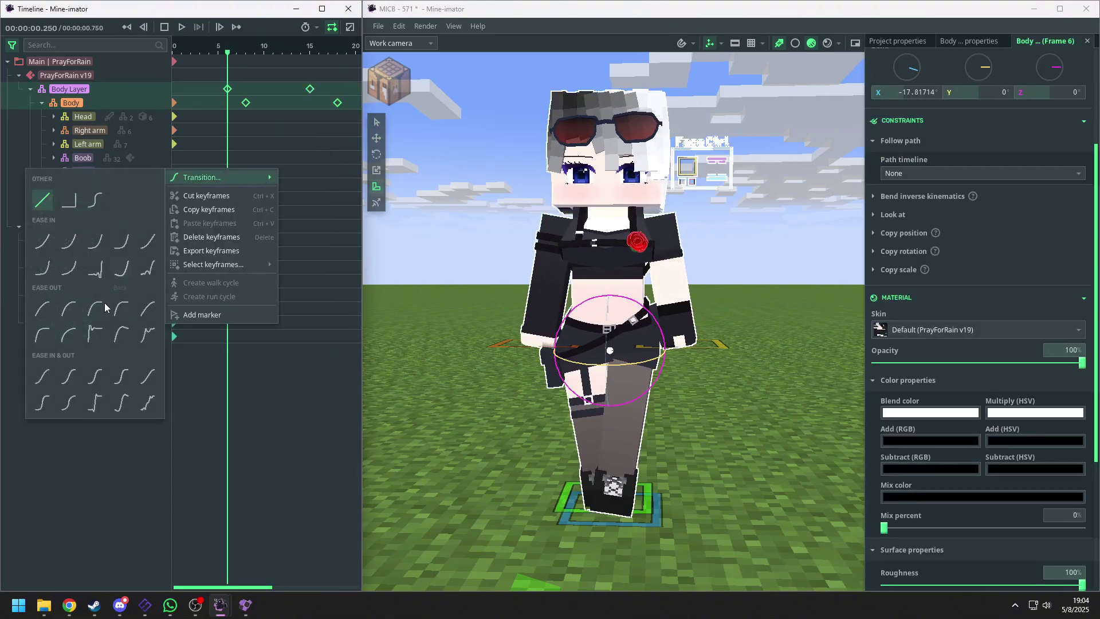